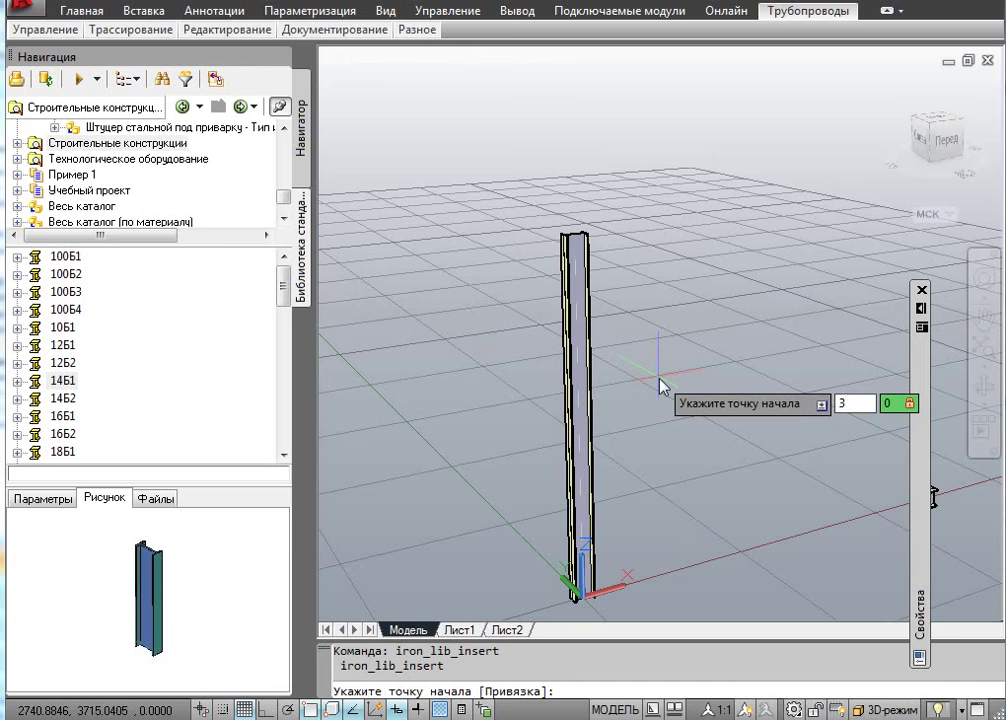
# Place the second 14Б1 column starting at 3000,0 with input method Стойка and a height of 2400
pyautogui.press('Return')
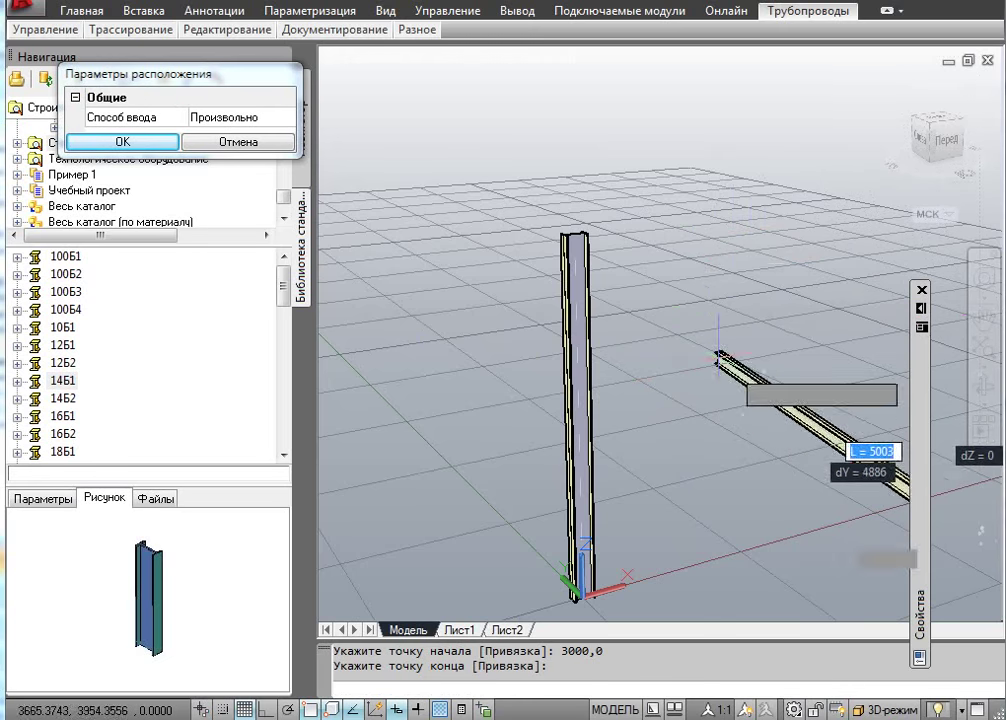
pyautogui.click(270, 120)
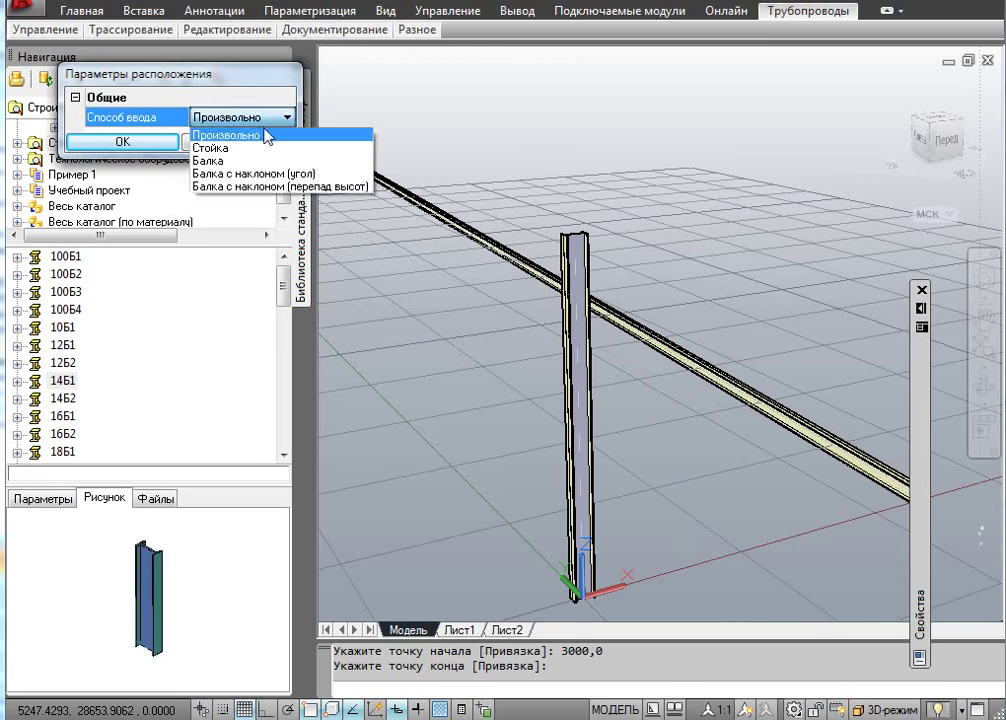
pyautogui.click(254, 148)
pyautogui.write('2400')
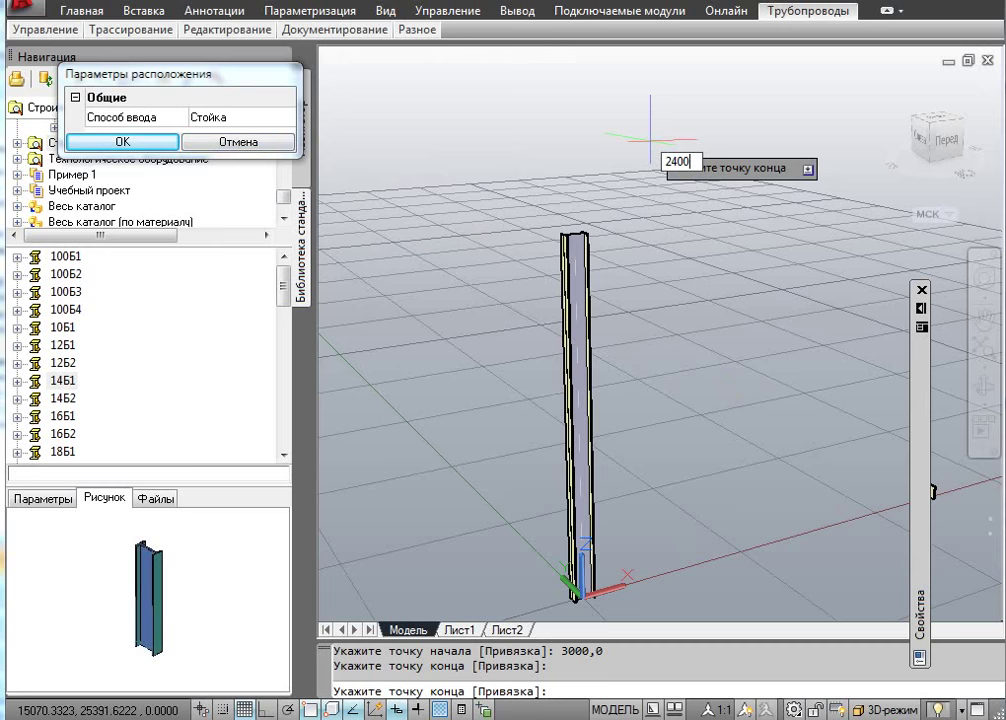
pyautogui.press('Return')
pyautogui.keyDown('shift'); pyautogui.moveTo(650, 135); pyautogui.dragTo(692, 338, button='middle'); pyautogui.keyUp('shift')
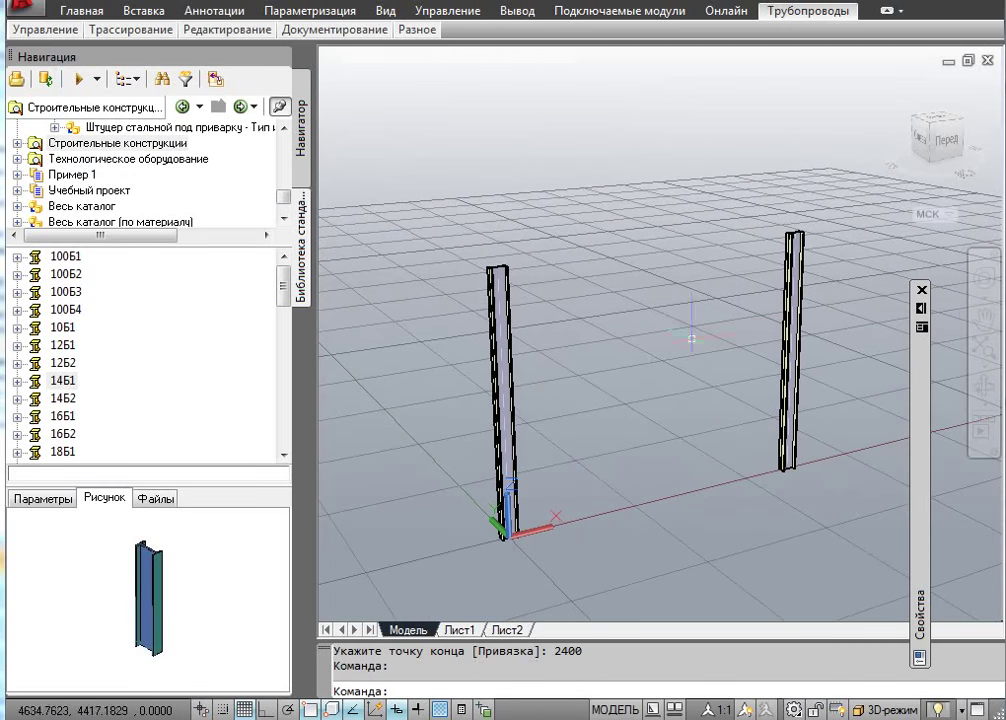
# Copy both columns 3000 along the positive Y axis with Ortho switched on
pyautogui.click(985, 388)
pyautogui.moveTo(725, 395); pyautogui.dragTo(522, 428)
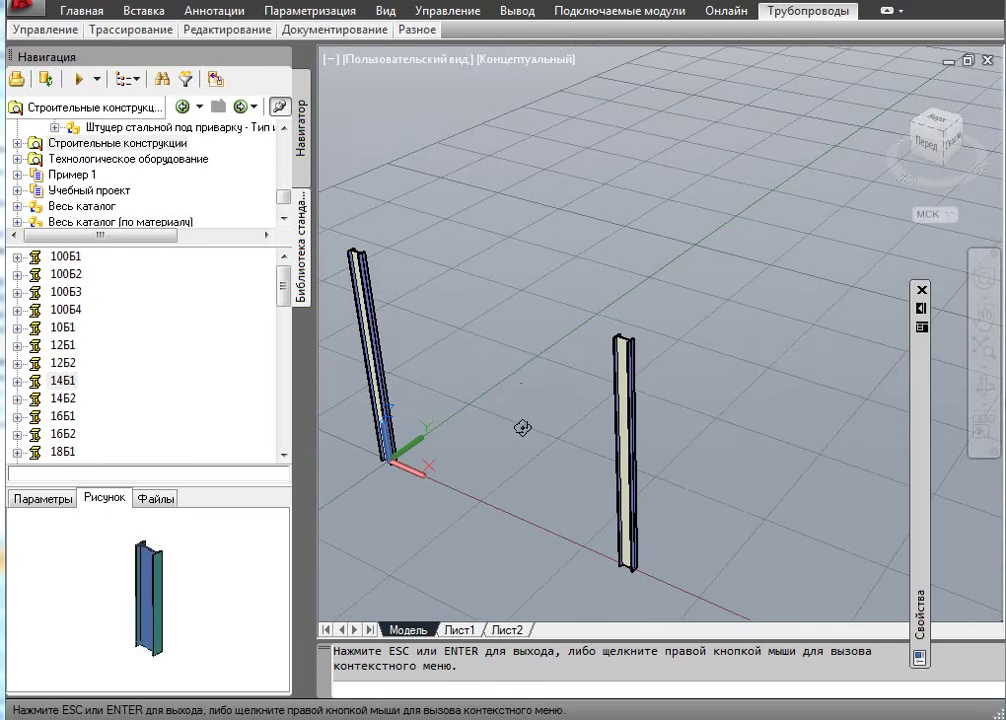
pyautogui.rightClick(521, 288)
pyautogui.click(533, 290)
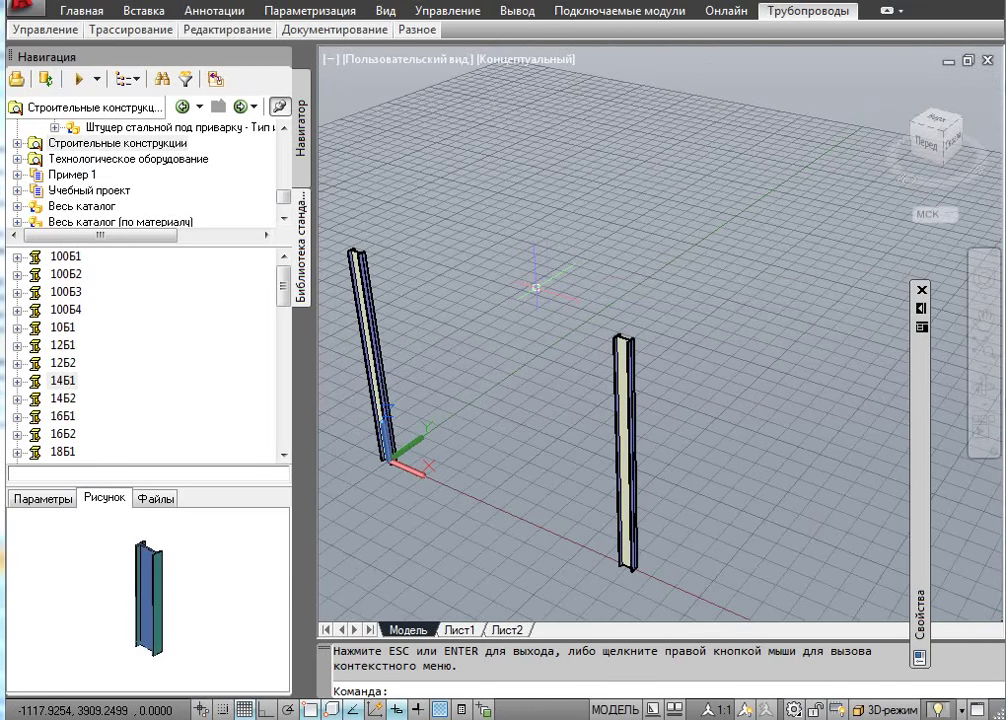
pyautogui.write('копировать')
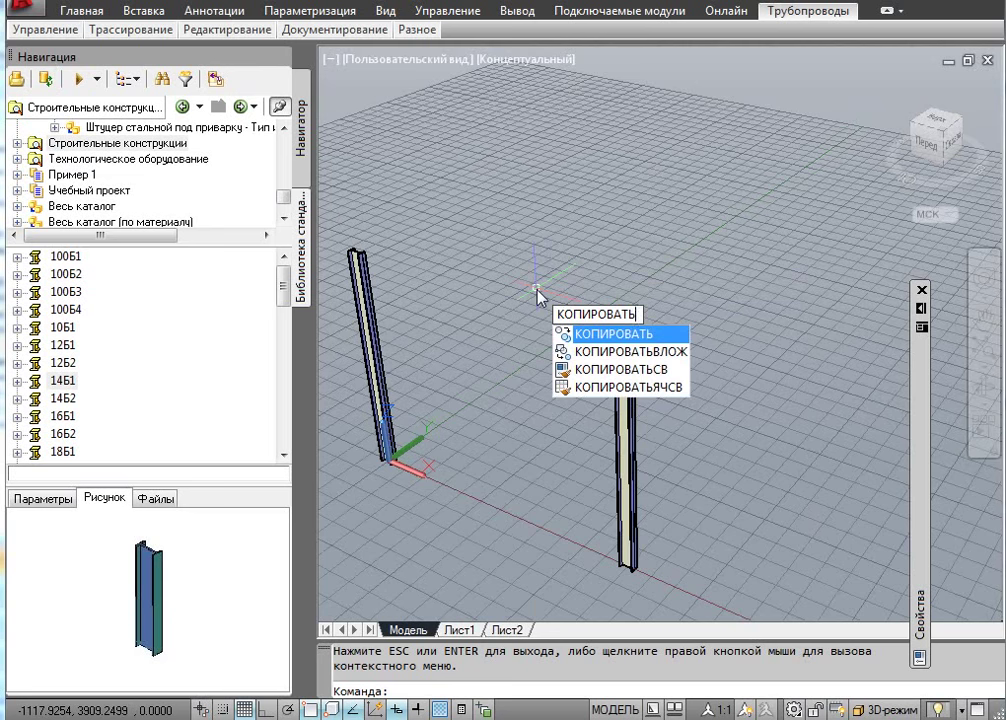
pyautogui.press('Return')
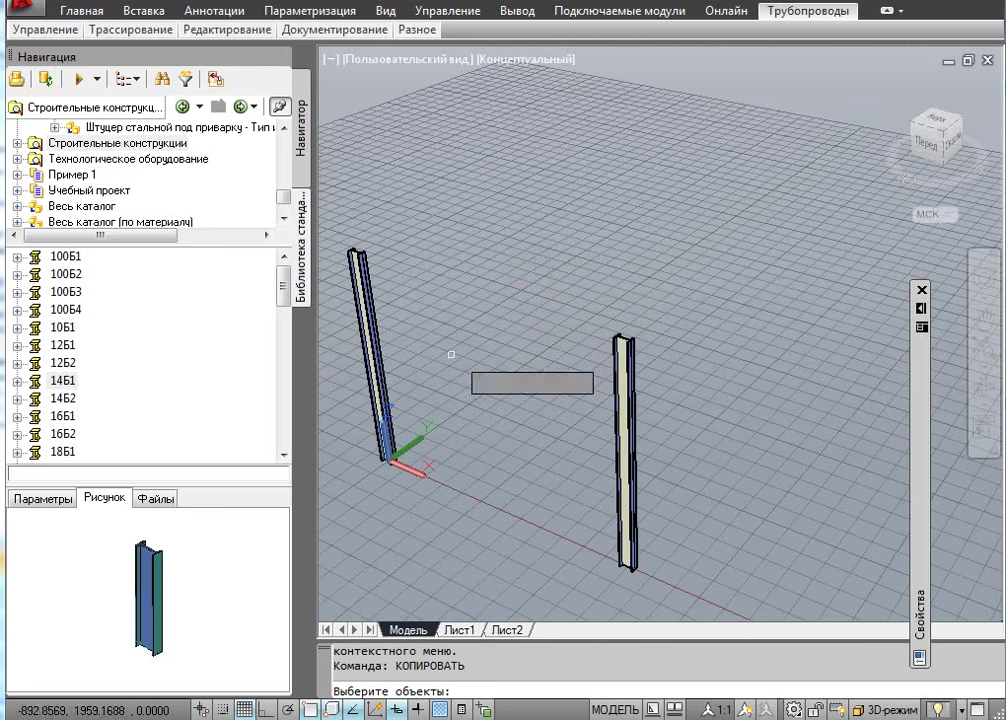
pyautogui.click(368, 352)
pyautogui.click(624, 440)
pyautogui.press('Return')
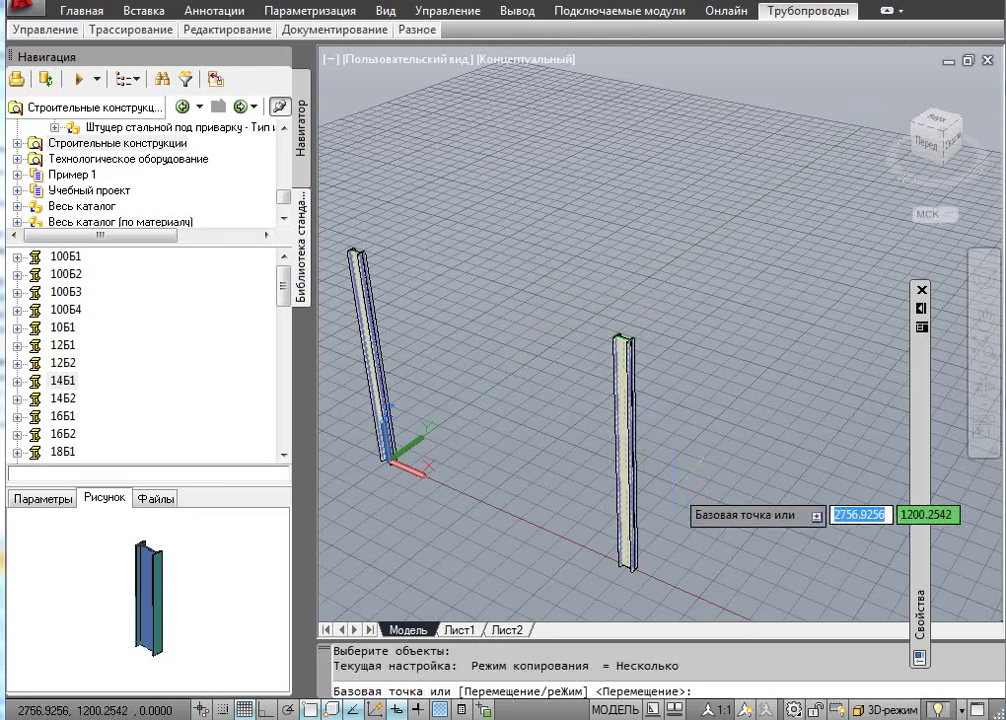
pyautogui.click(680, 470)
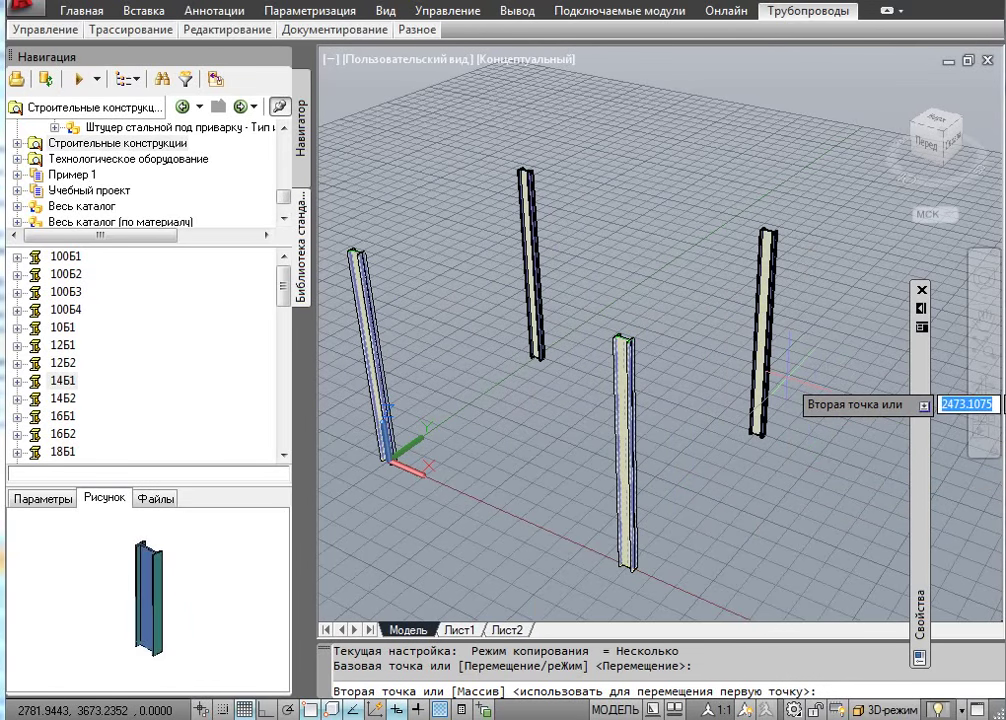
pyautogui.press('F8')
pyautogui.write('30')
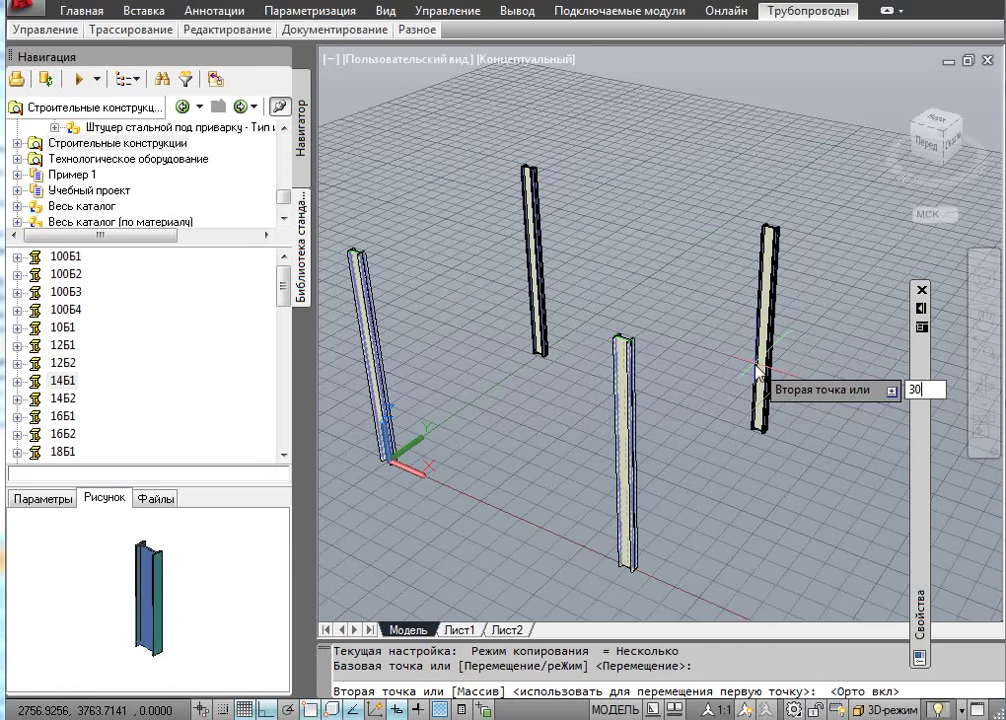
pyautogui.write('00')
pyautogui.press('Return')
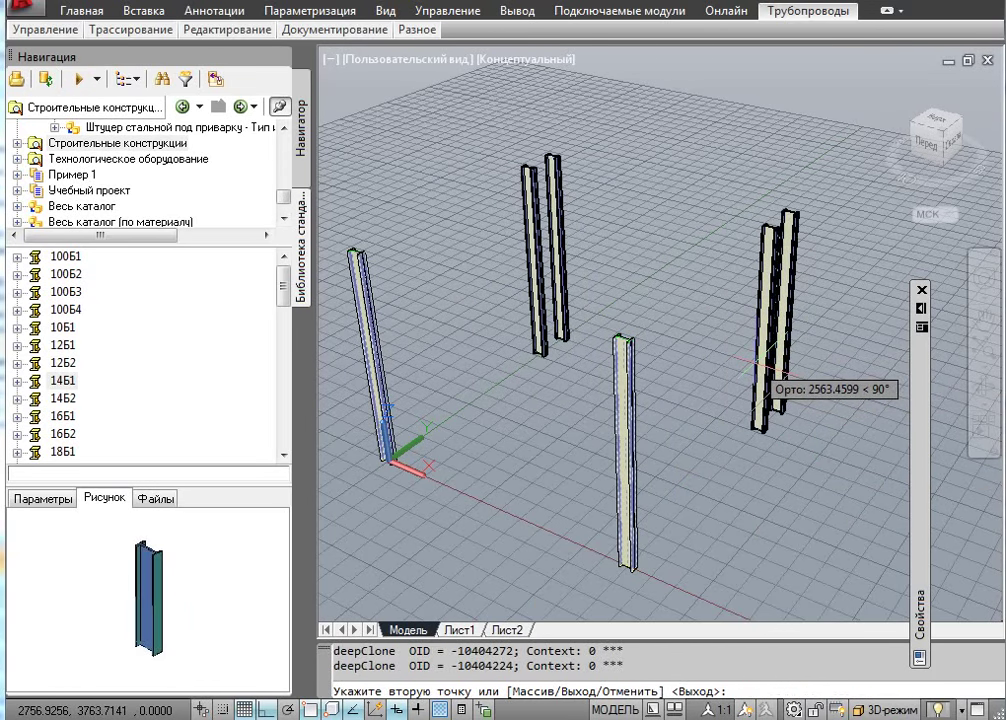
pyautogui.press('Escape')
# Switch the model to its 2D axis representation and insert a 14Б1 beam between the two column tops along Y from the origin
pyautogui.keyDown('shift'); pyautogui.moveTo(565, 380); pyautogui.dragTo(626, 375, button='middle'); pyautogui.keyUp('shift')
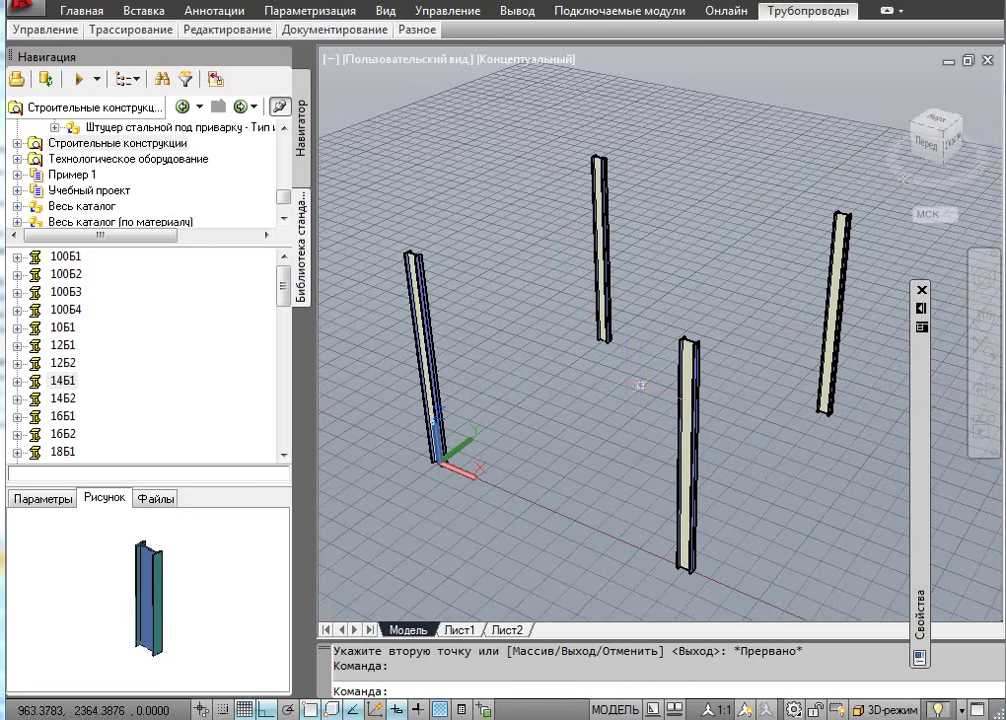
pyautogui.click(880, 711)
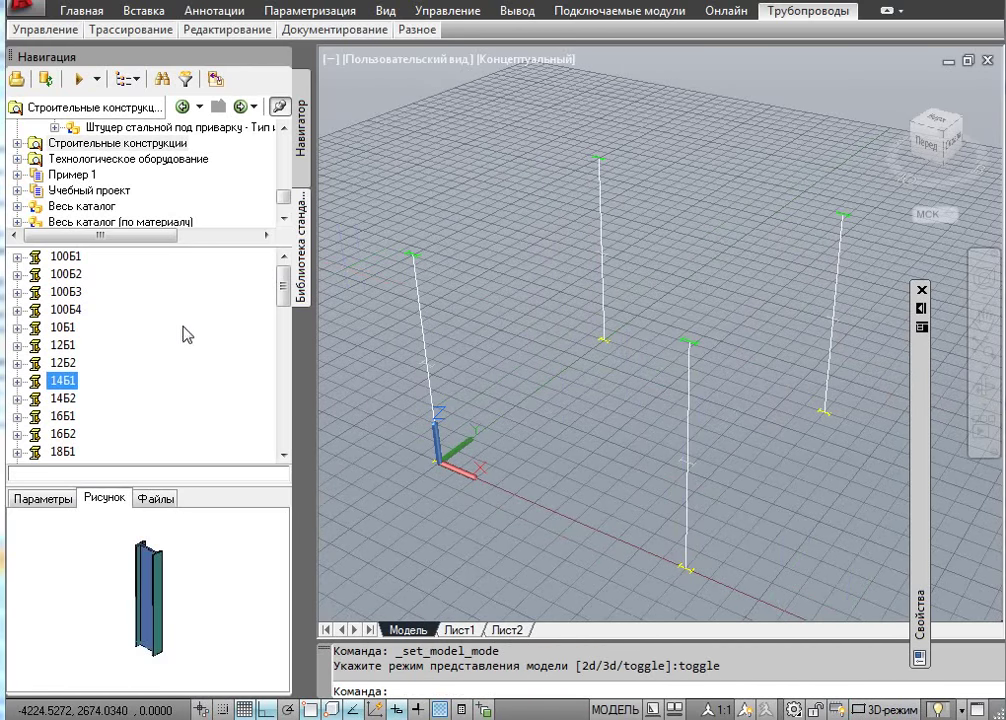
pyautogui.moveTo(90, 390); pyautogui.dragTo(548, 350)
pyautogui.click(412, 255)
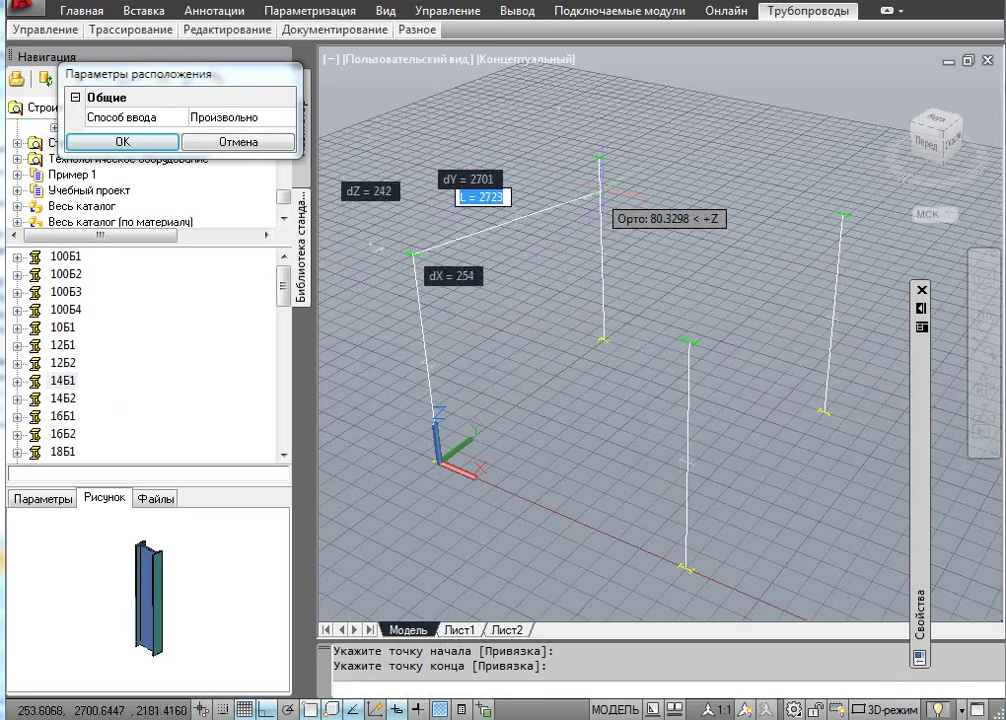
pyautogui.click(599, 158)
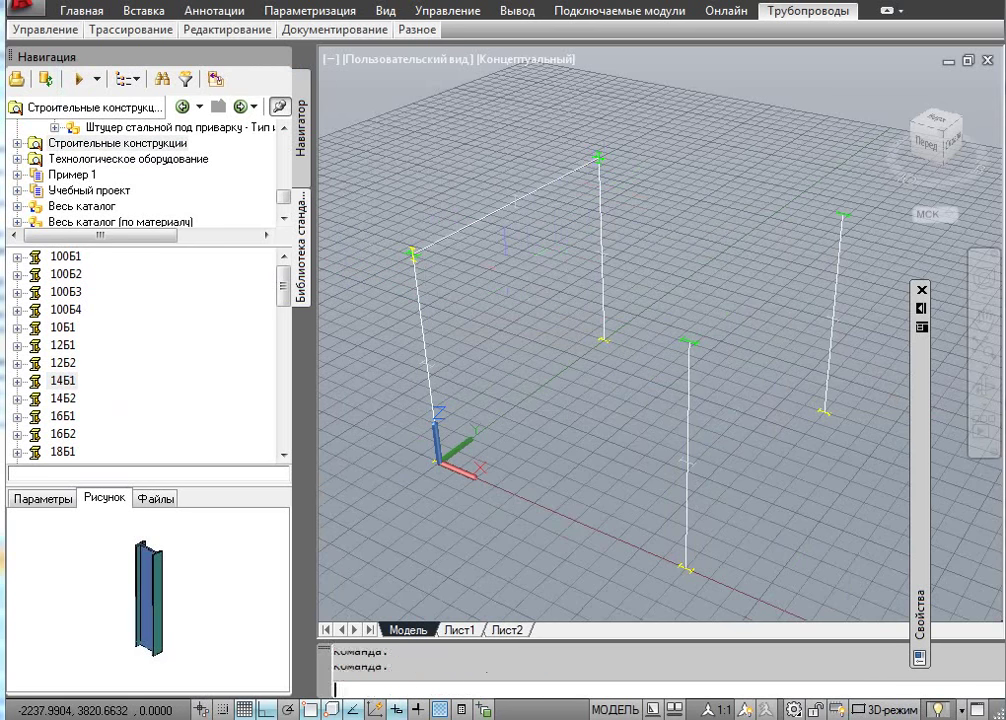
# Insert another 14Б1 beam along X between the origin column's top and the neighbouring column's top, and restore the 3D representation
pyautogui.press('Return')
pyautogui.click(412, 254)
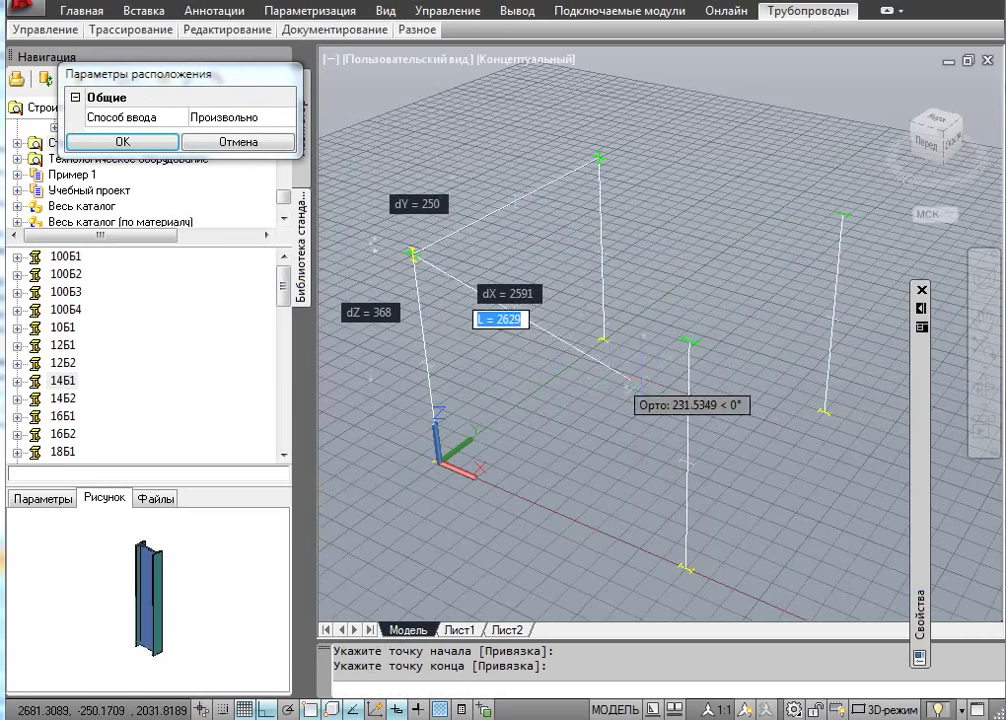
pyautogui.click(689, 342)
pyautogui.moveTo(524, 343); pyautogui.dragTo(575, 349, button='middle')
pyautogui.press('Escape')
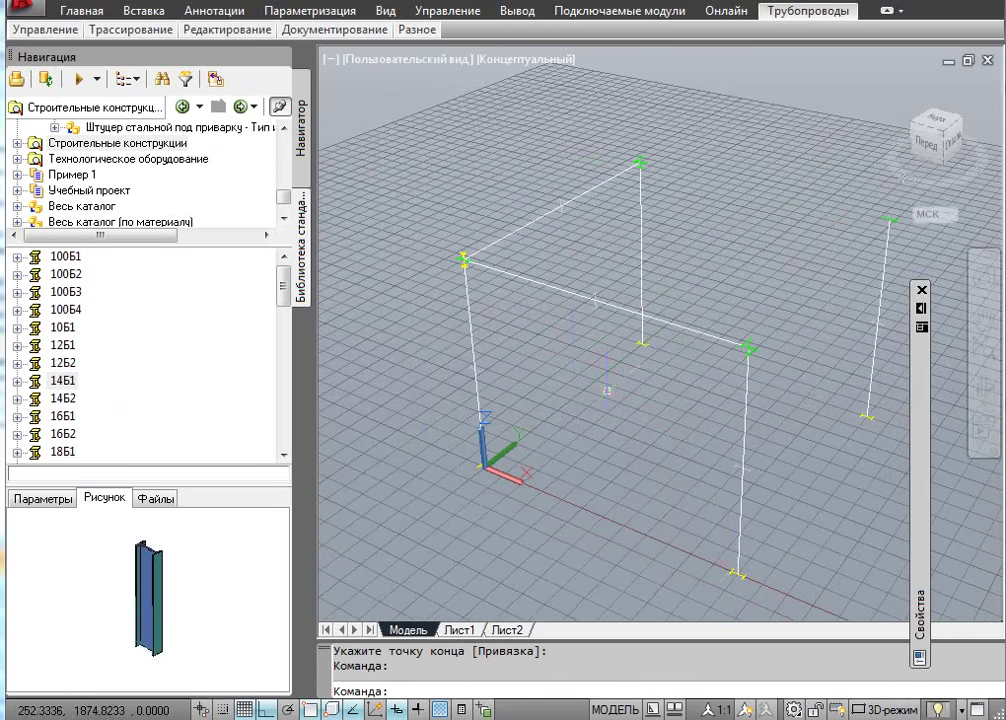
pyautogui.click(887, 709)
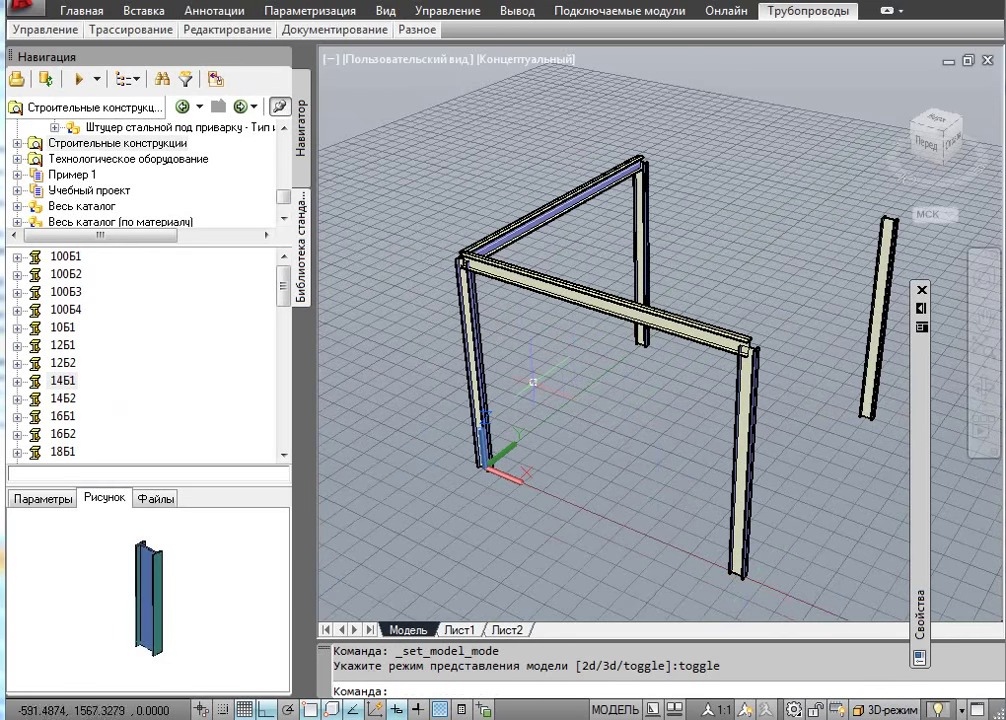
# For the beam along X, set the offset mode to Общее and the binding mode to Габарит
pyautogui.scroll(2, 533, 381)
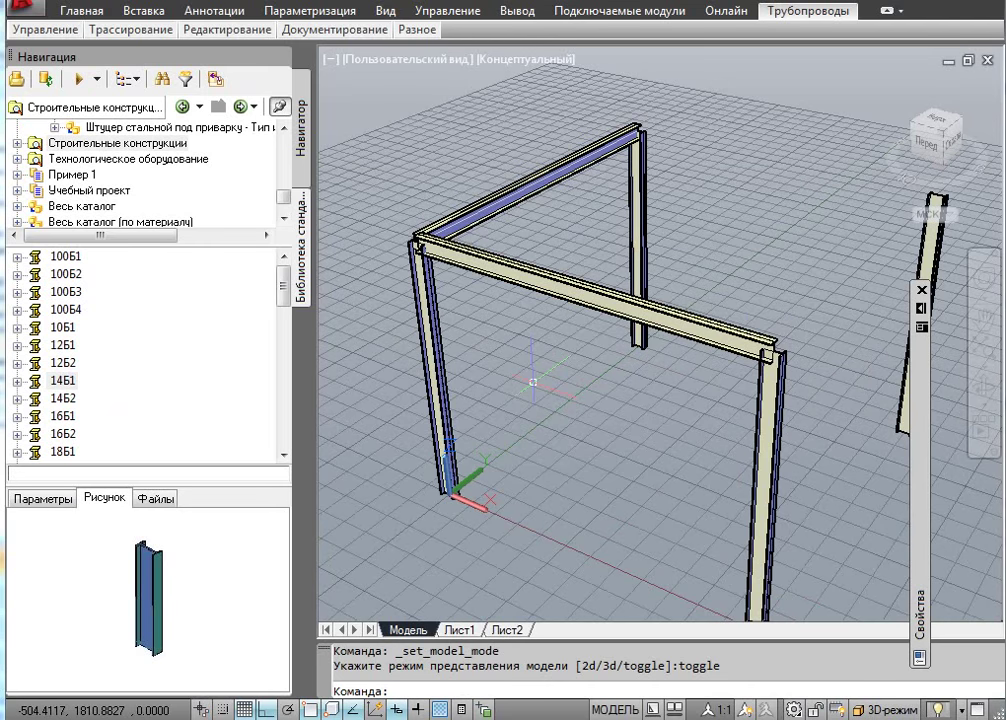
pyautogui.scroll(2, 660, 330)
pyautogui.scroll(-1, 665, 335)
pyautogui.scroll(2, 674, 343)
pyautogui.scroll(-5, 660, 346)
pyautogui.moveTo(523, 348); pyautogui.dragTo(555, 377, button='middle')
pyautogui.click(570, 296)
pyautogui.moveTo(924, 440)
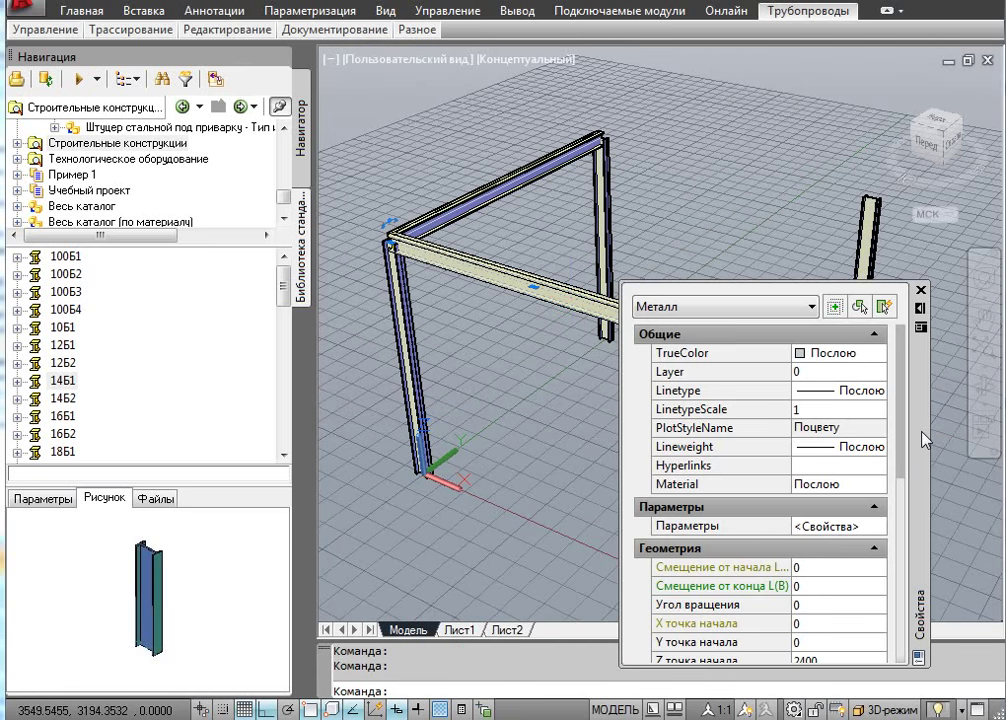
pyautogui.moveTo(902, 404); pyautogui.dragTo(903, 588)
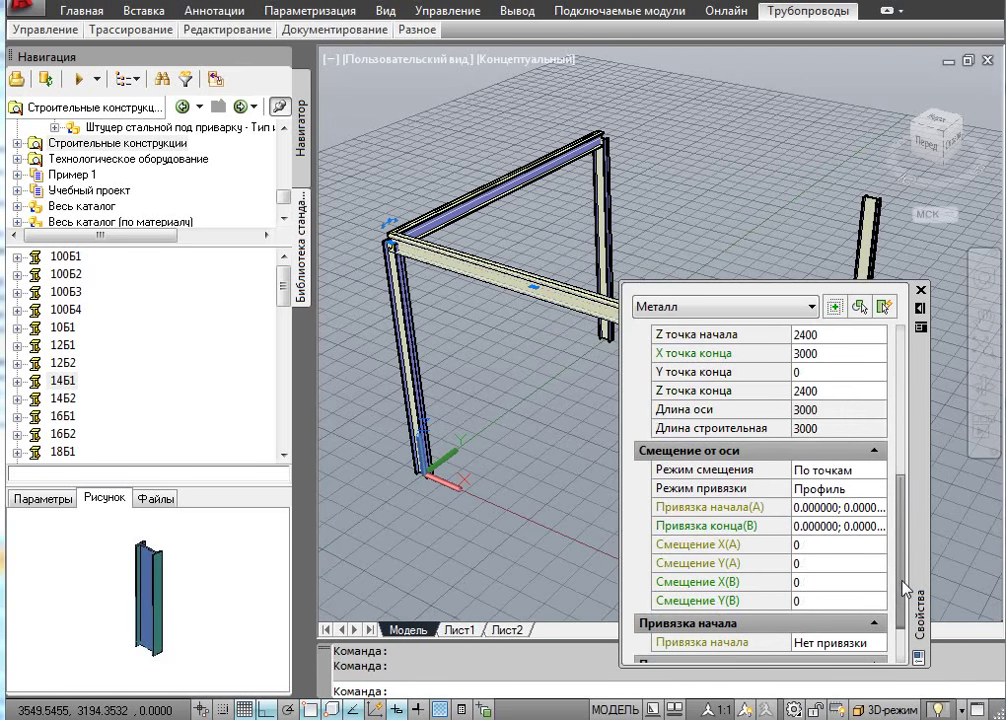
pyautogui.click(869, 478)
pyautogui.click(866, 489)
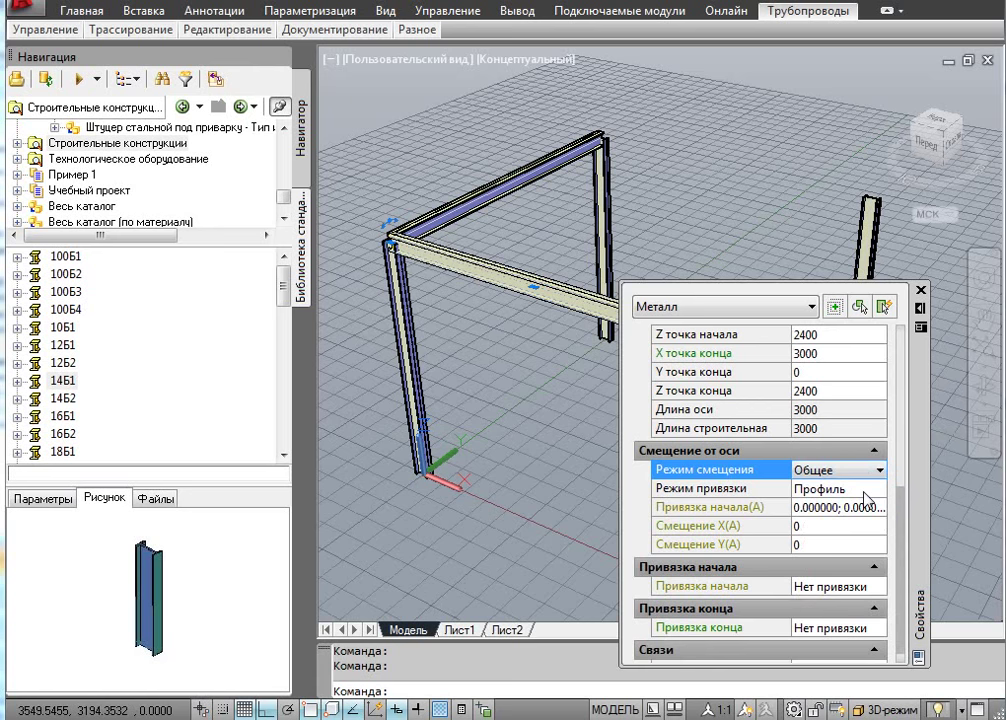
pyautogui.click(867, 490)
pyautogui.click(863, 522)
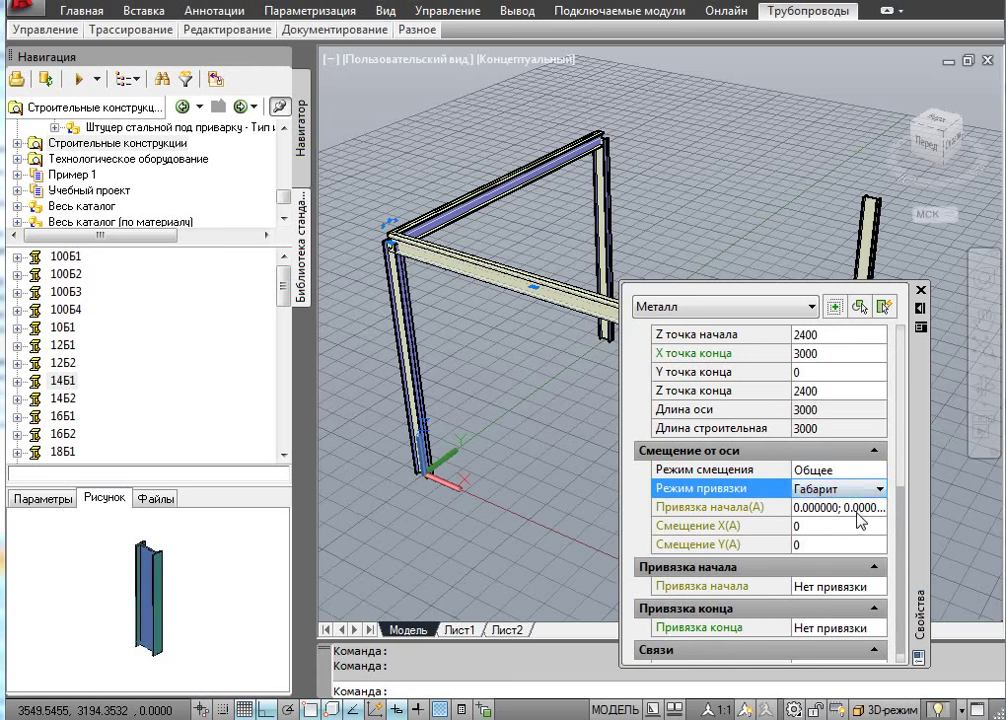
# Set the start binding (A) of the beam along X to 0; 68.7 and deselect the beam
pyautogui.click(857, 508)
pyautogui.click(858, 510)
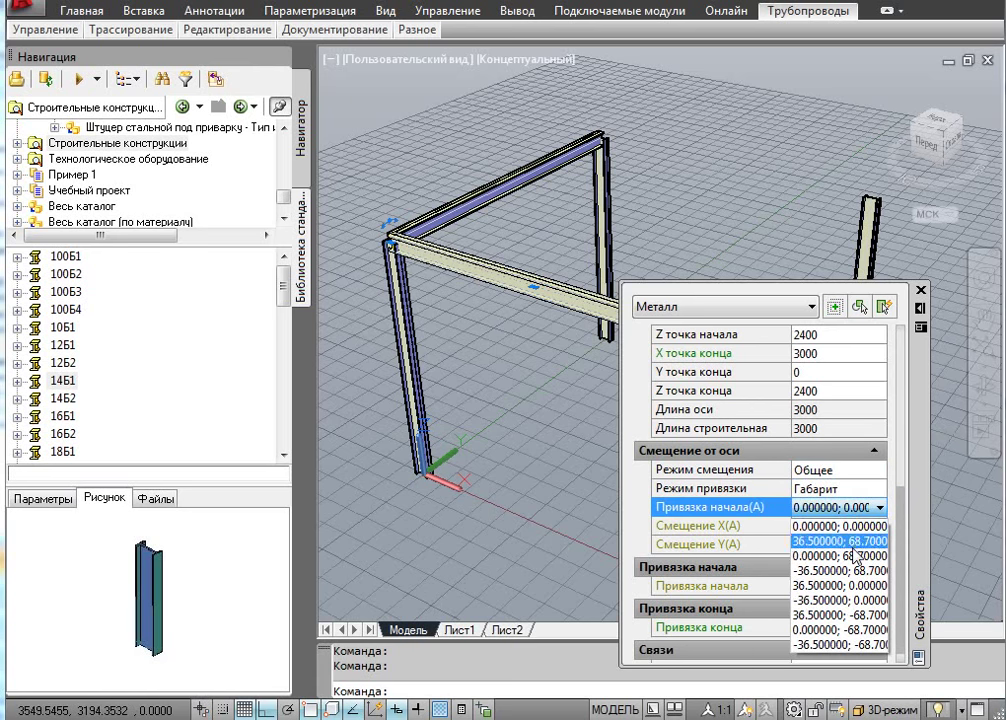
pyautogui.click(857, 556)
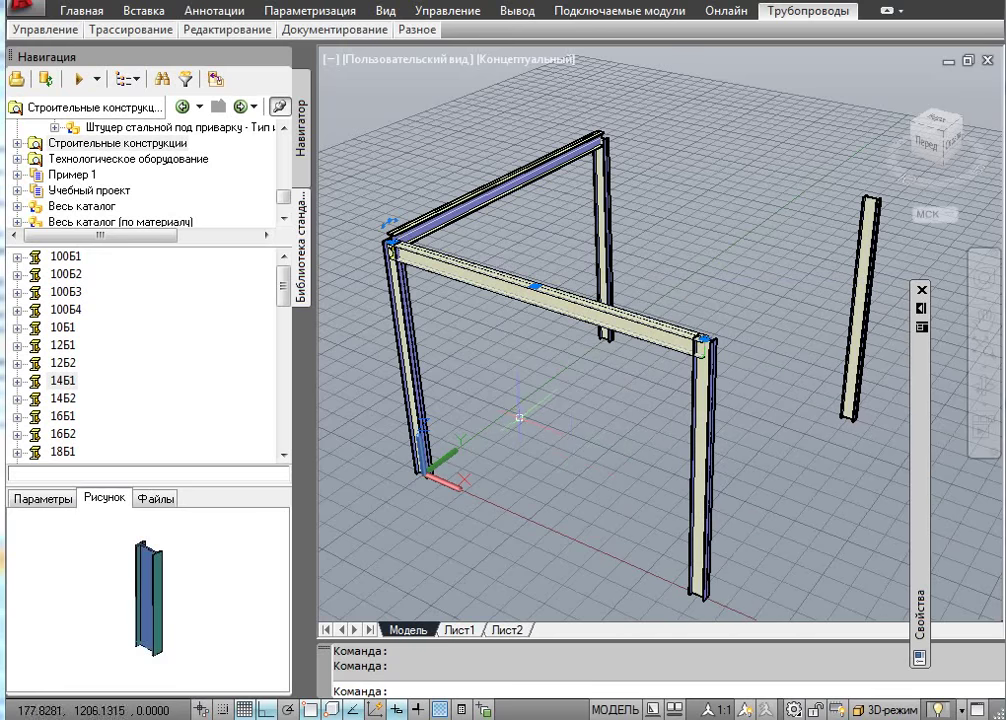
pyautogui.press('Escape')
# For the beam along Y, set the offset mode to Общее and the binding mode to Габарит
pyautogui.scroll(4, 640, 335)
pyautogui.keyDown('shift'); pyautogui.moveTo(721, 380); pyautogui.dragTo(571, 316, button='middle'); pyautogui.keyUp('shift')
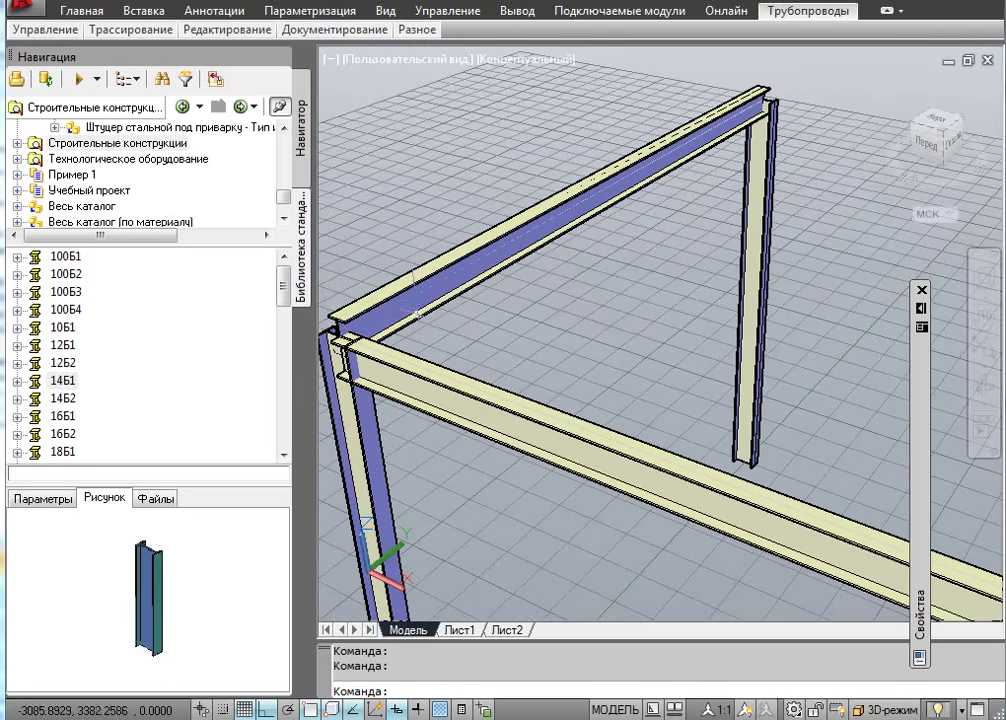
pyautogui.moveTo(920, 406)
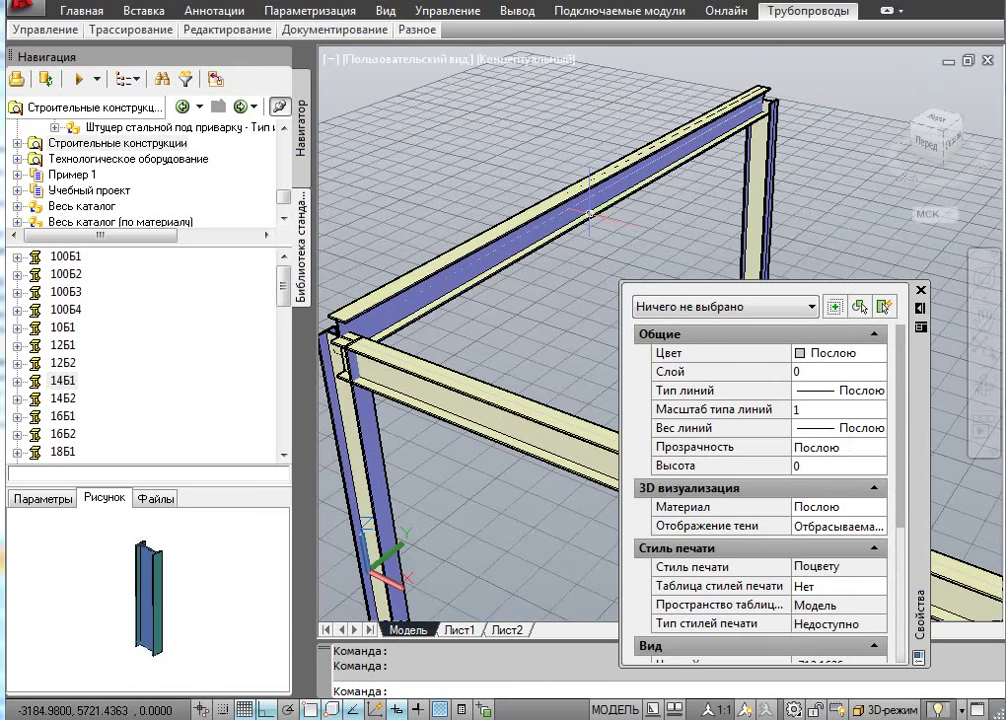
pyautogui.click(590, 214)
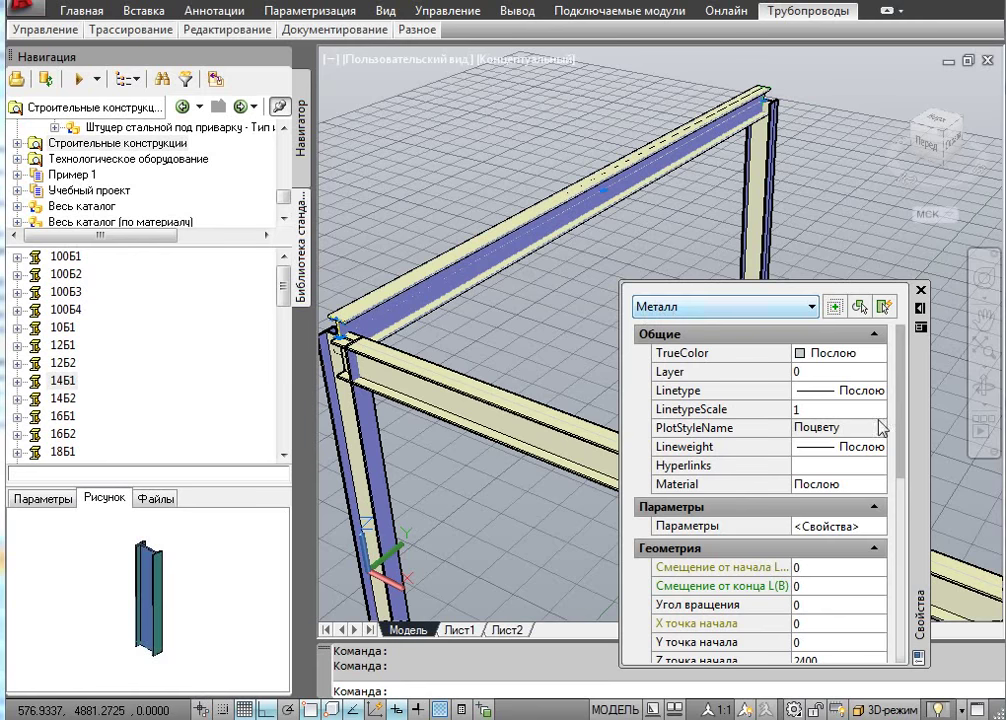
pyautogui.moveTo(900, 436); pyautogui.dragTo(905, 628)
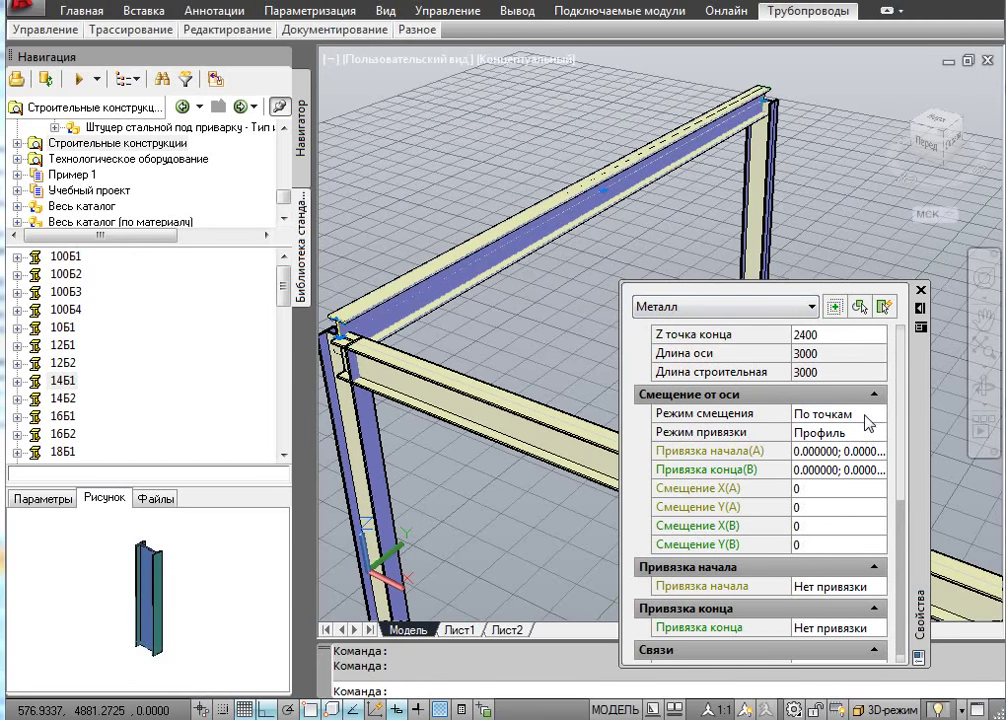
pyautogui.click(866, 416)
pyautogui.click(880, 414)
pyautogui.click(857, 432)
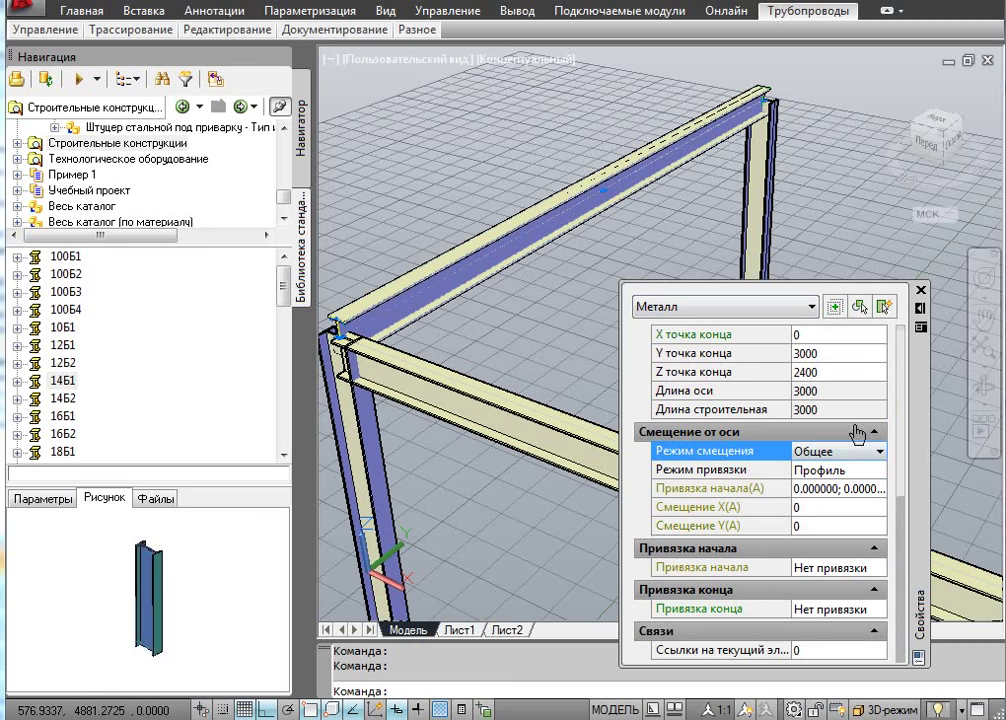
pyautogui.click(852, 476)
pyautogui.click(856, 472)
pyautogui.click(846, 504)
# Set the start binding (A) of the beam along Y to 0; 68.7 and deselect the beam
pyautogui.click(852, 497)
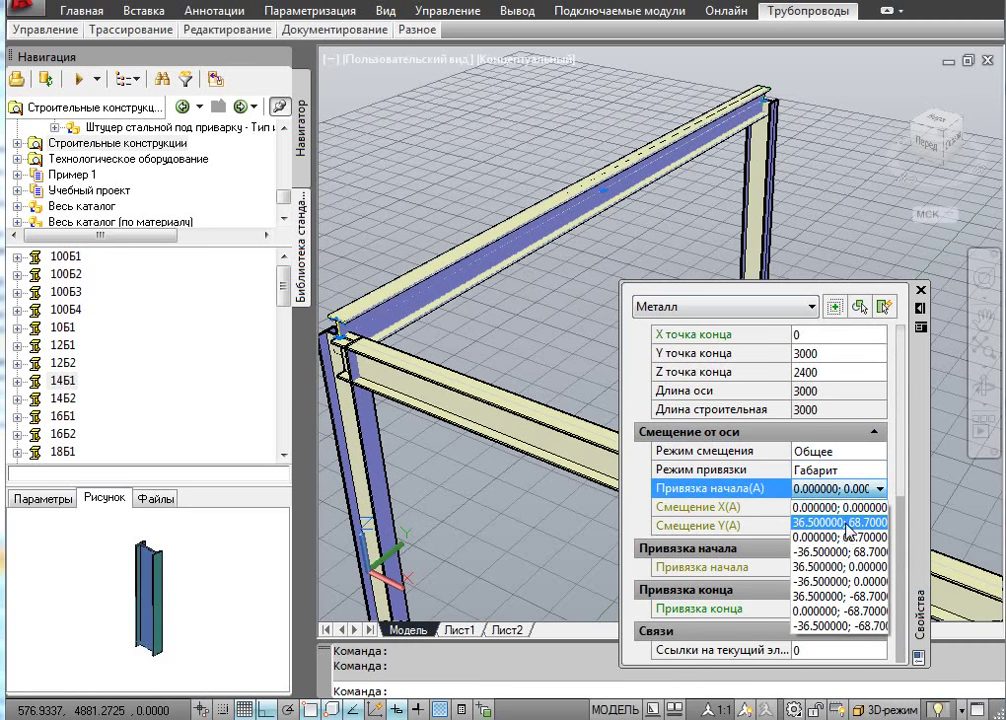
pyautogui.click(847, 541)
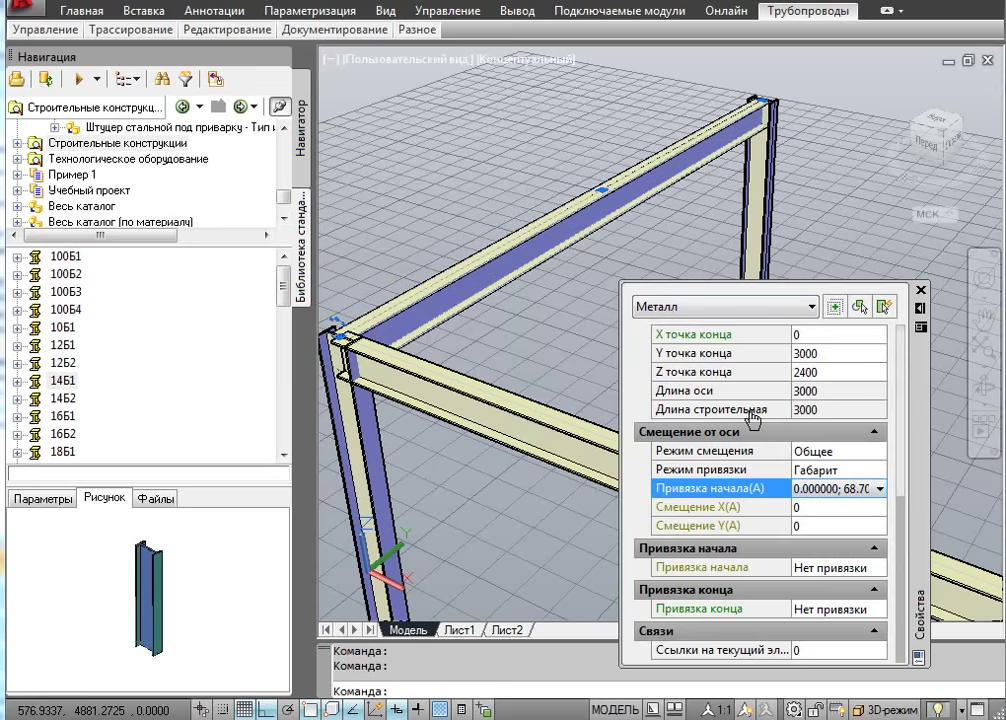
pyautogui.press('Escape')
# Copy the beam that runs along X by 3000 in the Y direction, onto the far columns
pyautogui.keyDown('shift'); pyautogui.moveTo(545, 378); pyautogui.dragTo(557, 322, button='middle'); pyautogui.keyUp('shift')
pyautogui.scroll(-2, 557, 322)
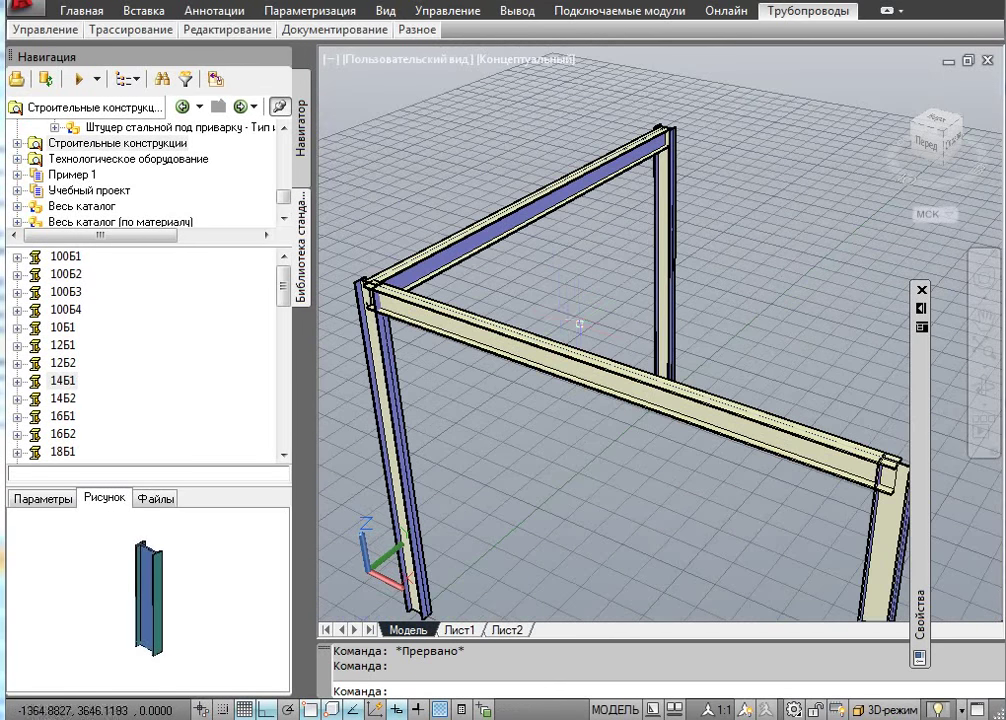
pyautogui.write('к')
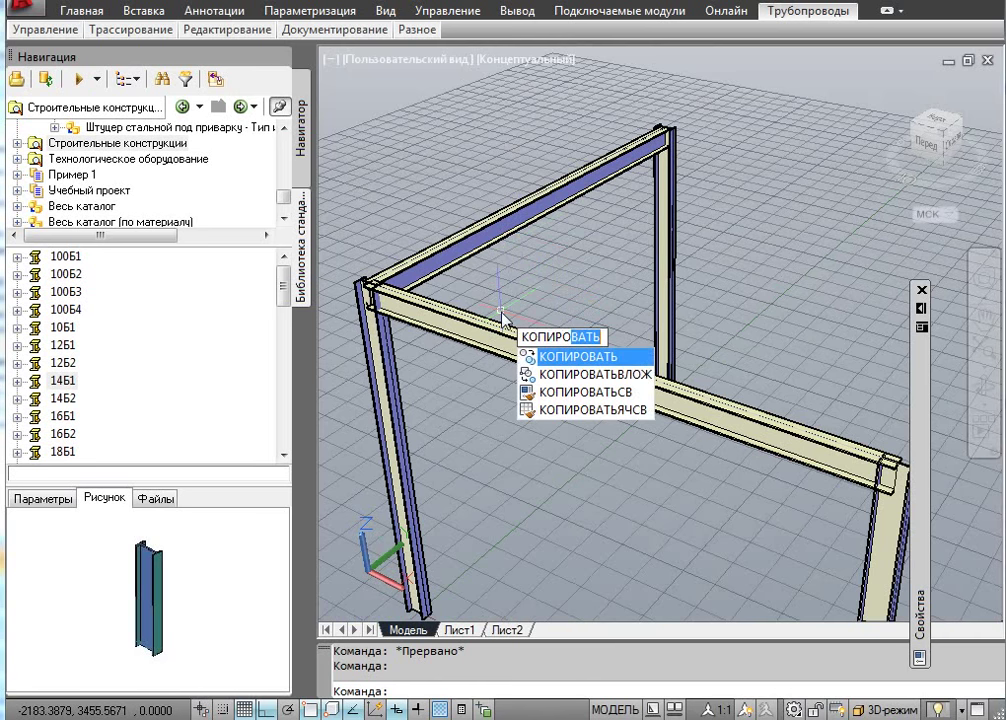
pyautogui.press('Return')
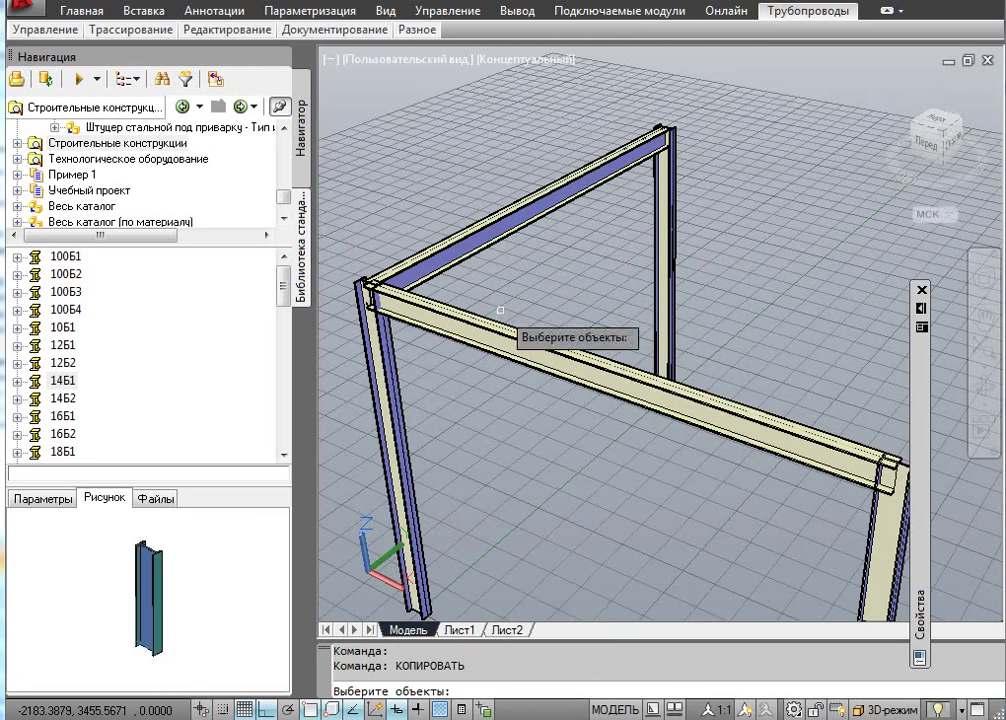
pyautogui.click(594, 391)
pyautogui.press('Return')
pyautogui.click(546, 550)
pyautogui.write('300')
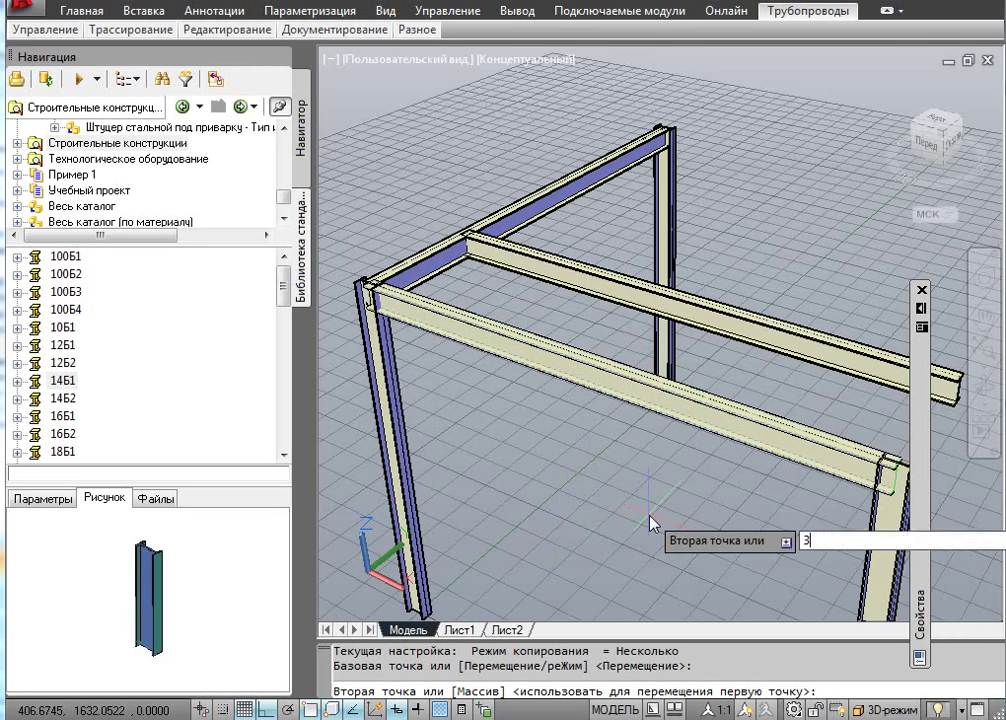
pyautogui.write('0')
pyautogui.press('Return')
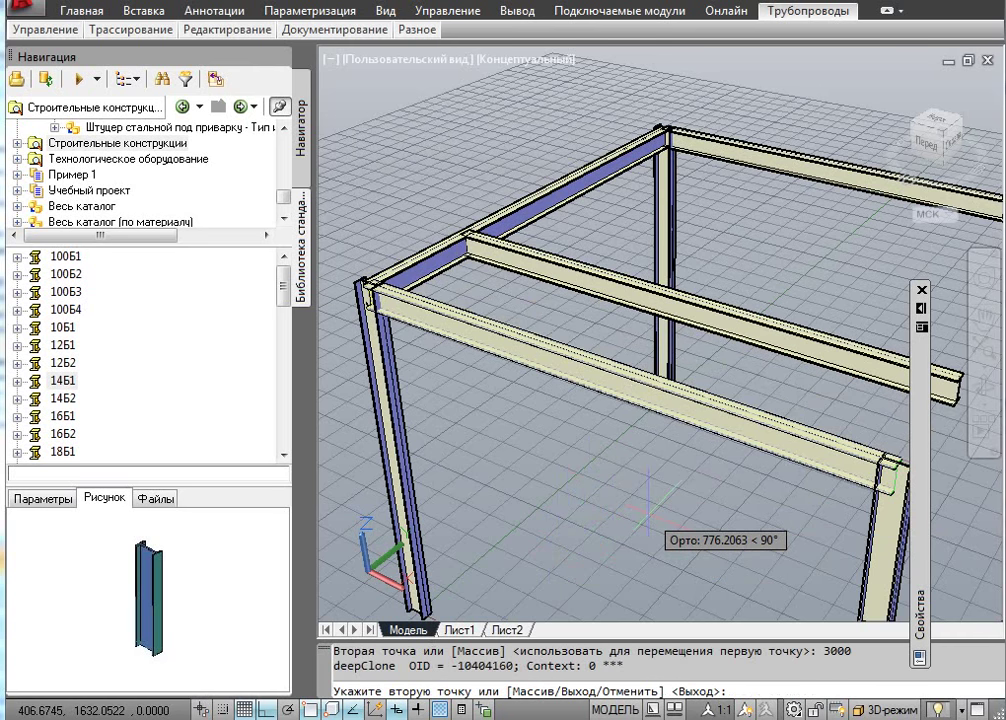
pyautogui.press('Escape')
# Copy the beam that runs along Y by 3000 in the X direction to close the top frame
pyautogui.press('Return')
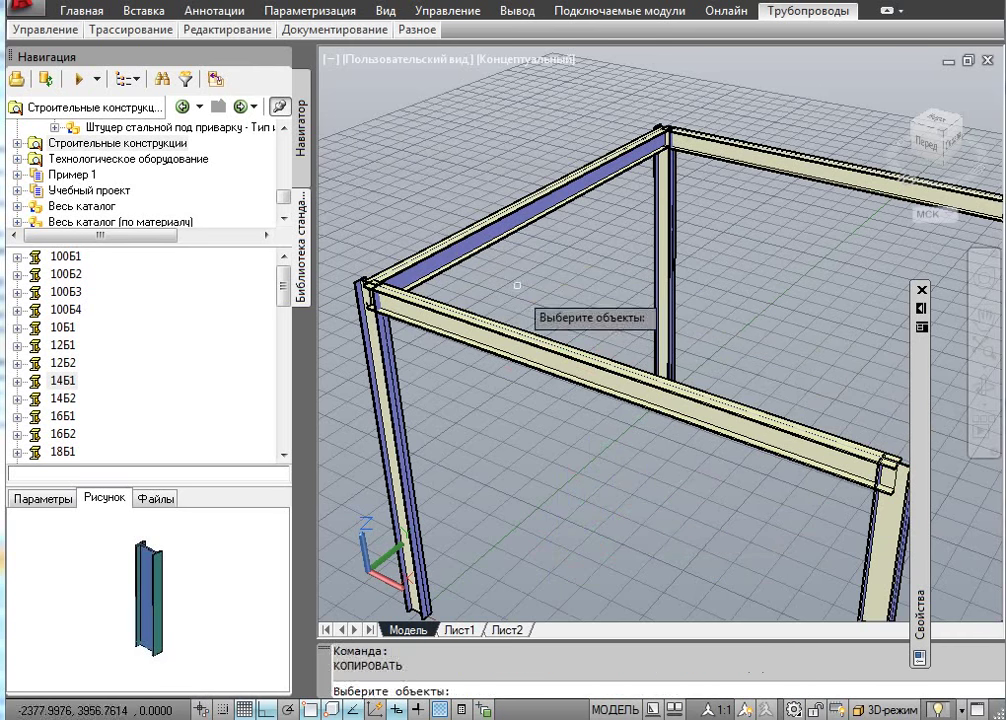
pyautogui.click(500, 226)
pyautogui.press('Return')
pyautogui.click(325, 432)
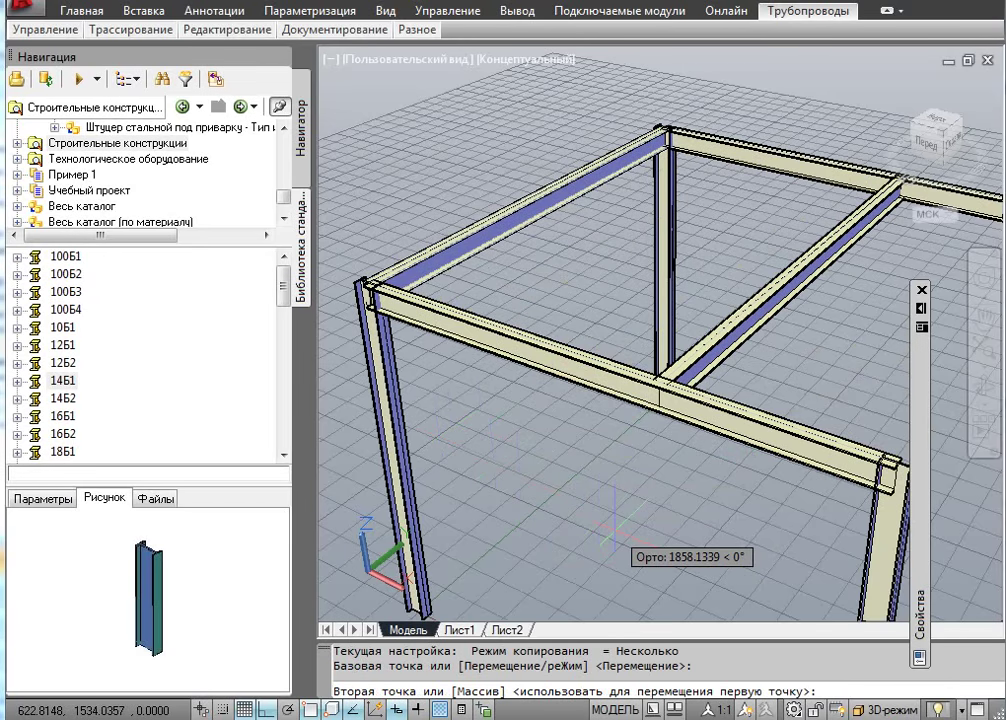
pyautogui.write('3000')
pyautogui.press('Return')
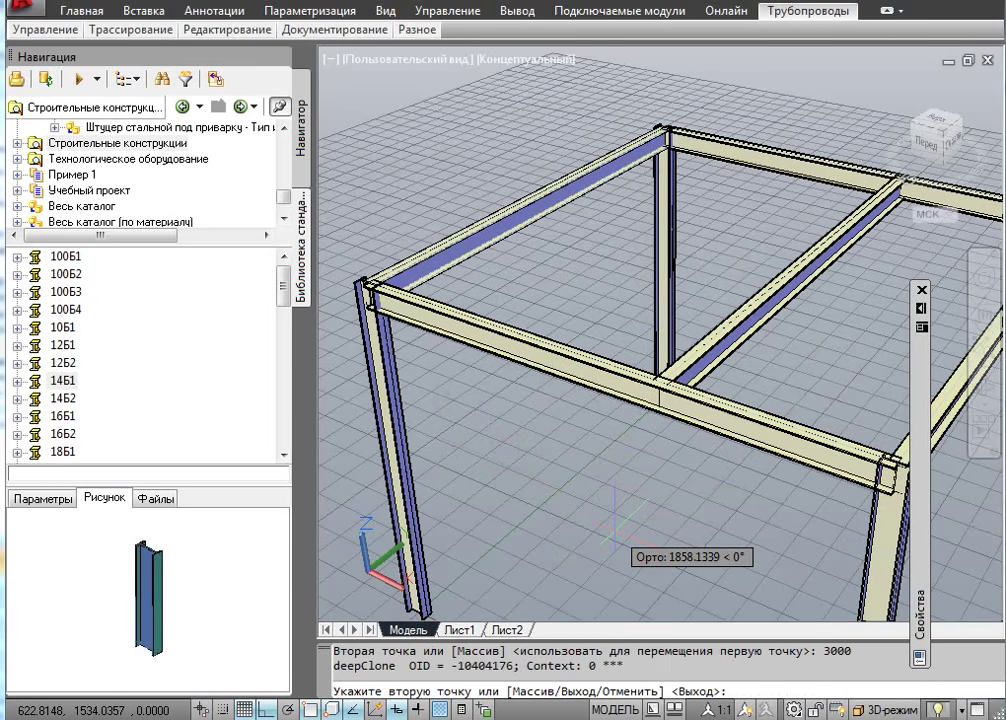
pyautogui.press('Escape')
# Find the beam-to-column joint in the Мои объекты library folder and select this first entry named Параметрический объект
pyautogui.scroll(-2, 569, 394)
pyautogui.moveTo(540, 390)
pyautogui.keyDown('shift'); pyautogui.mouseDown(button='middle')
pyautogui.moveTo(569, 394)
pyautogui.moveTo(521, 382)
pyautogui.mouseUp(button='middle'); pyautogui.keyUp('shift')
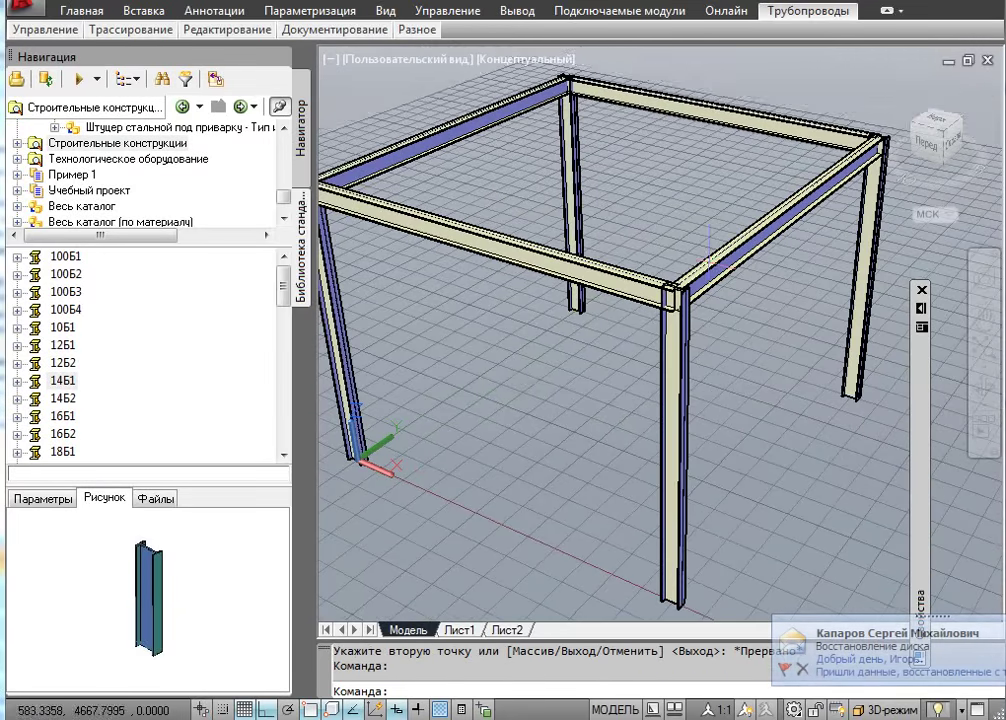
pyautogui.scroll(4, 650, 350)
pyautogui.keyDown('shift'); pyautogui.moveTo(620, 330); pyautogui.dragTo(714, 341, button='middle'); pyautogui.keyUp('shift')
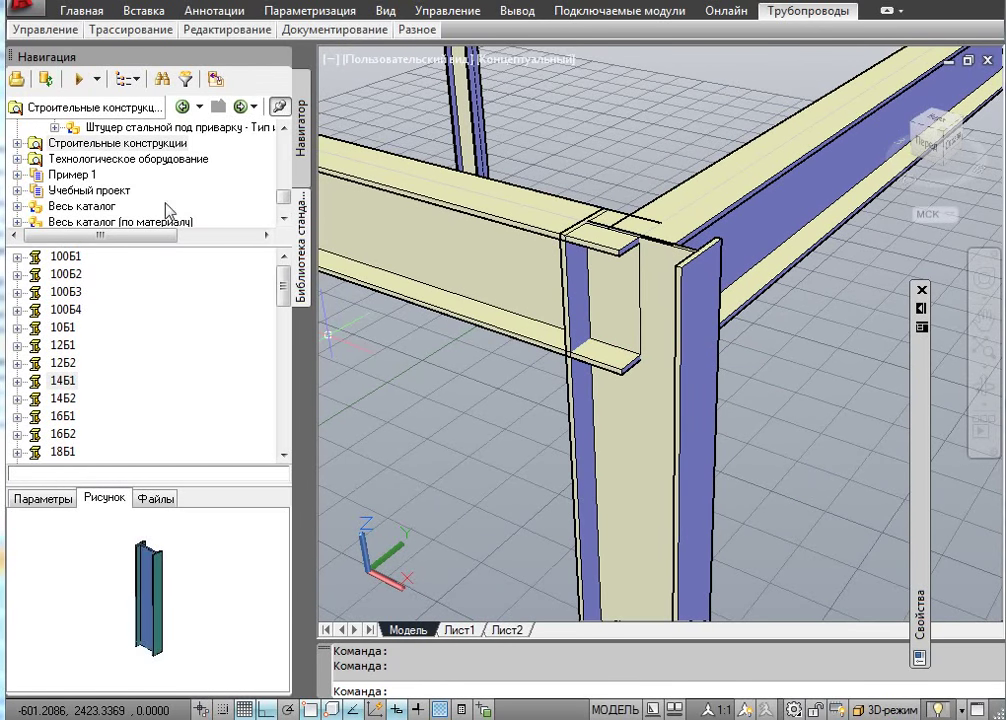
pyautogui.moveTo(288, 203); pyautogui.dragTo(288, 143)
pyautogui.click(84, 129)
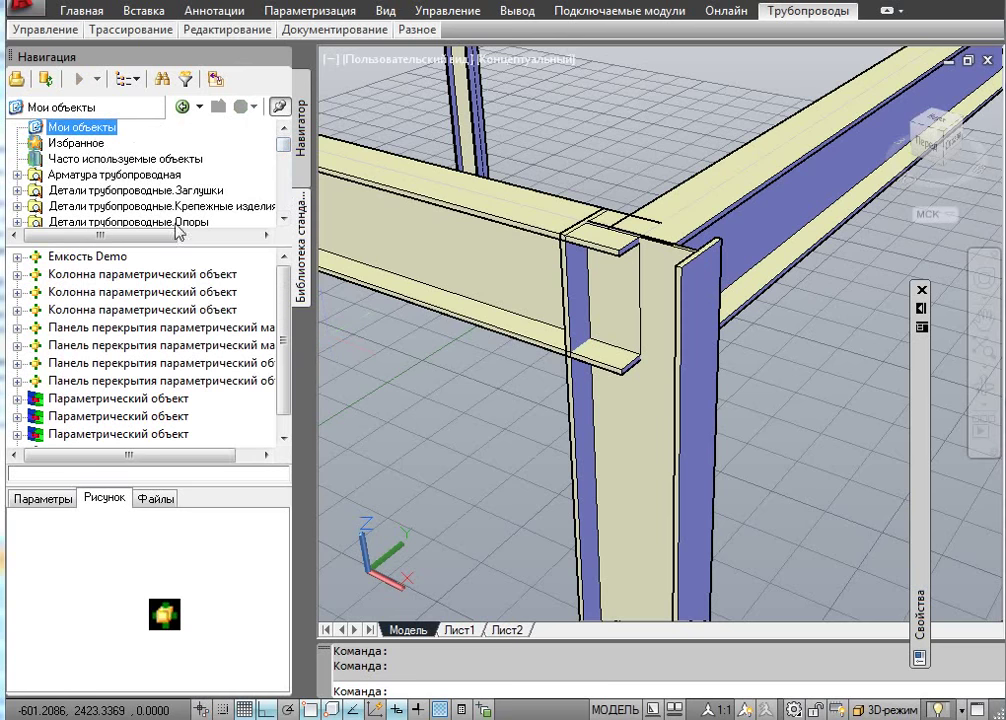
pyautogui.click(211, 292)
pyautogui.click(159, 402)
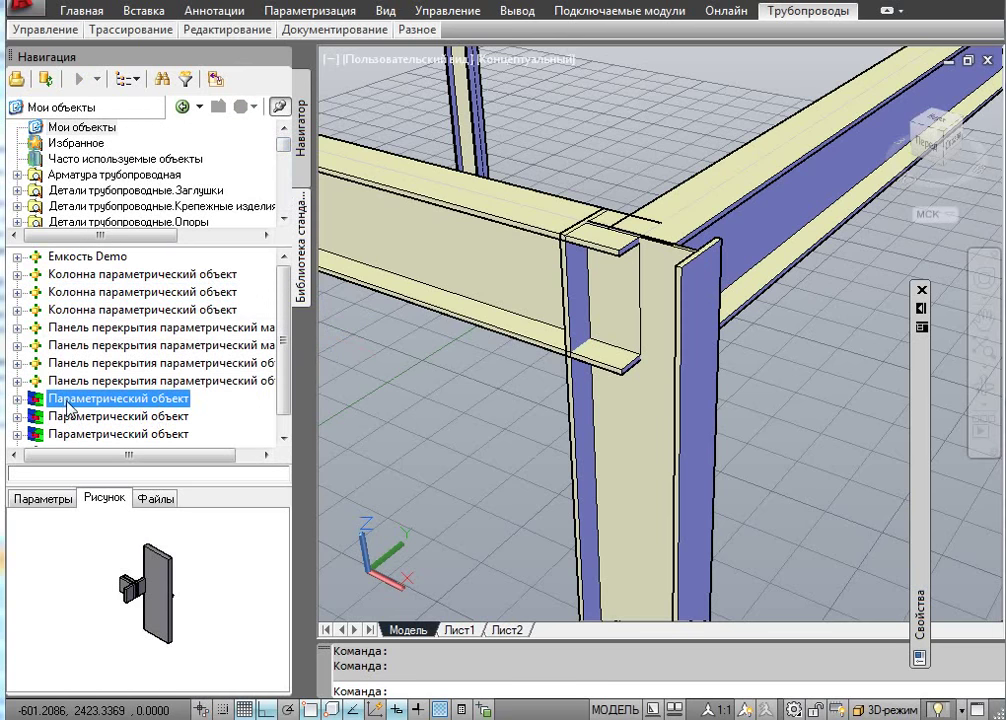
# Insert the joint at the corner on the X axis, picking the column, the X beam and the Y beam in that order
pyautogui.moveTo(80, 407); pyautogui.dragTo(395, 378)
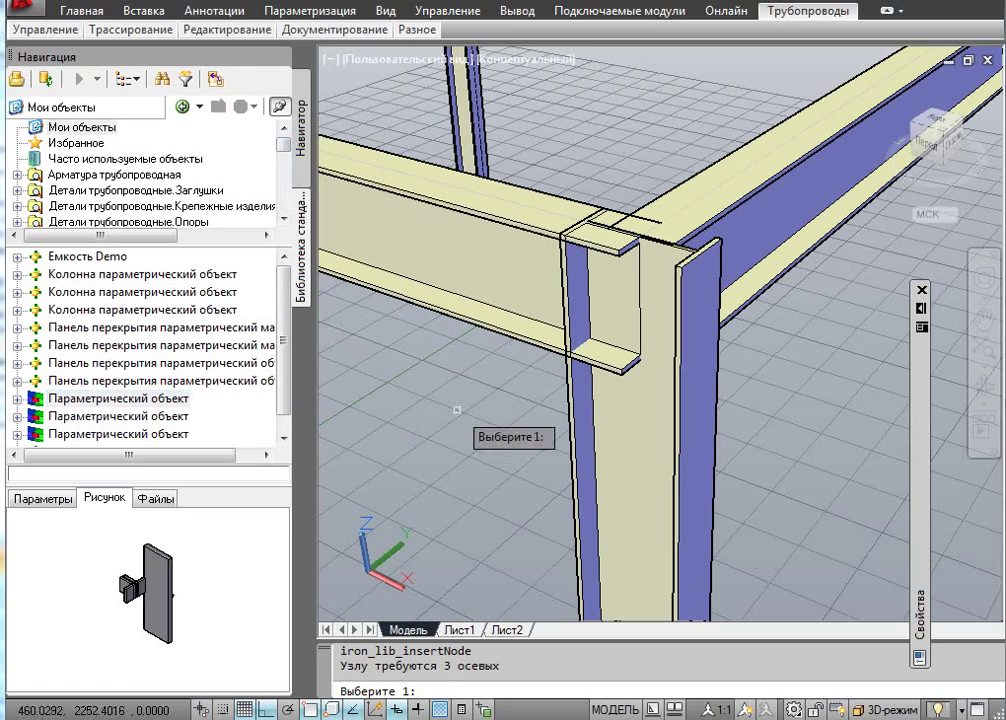
pyautogui.click(640, 414)
pyautogui.click(540, 268)
pyautogui.click(756, 231)
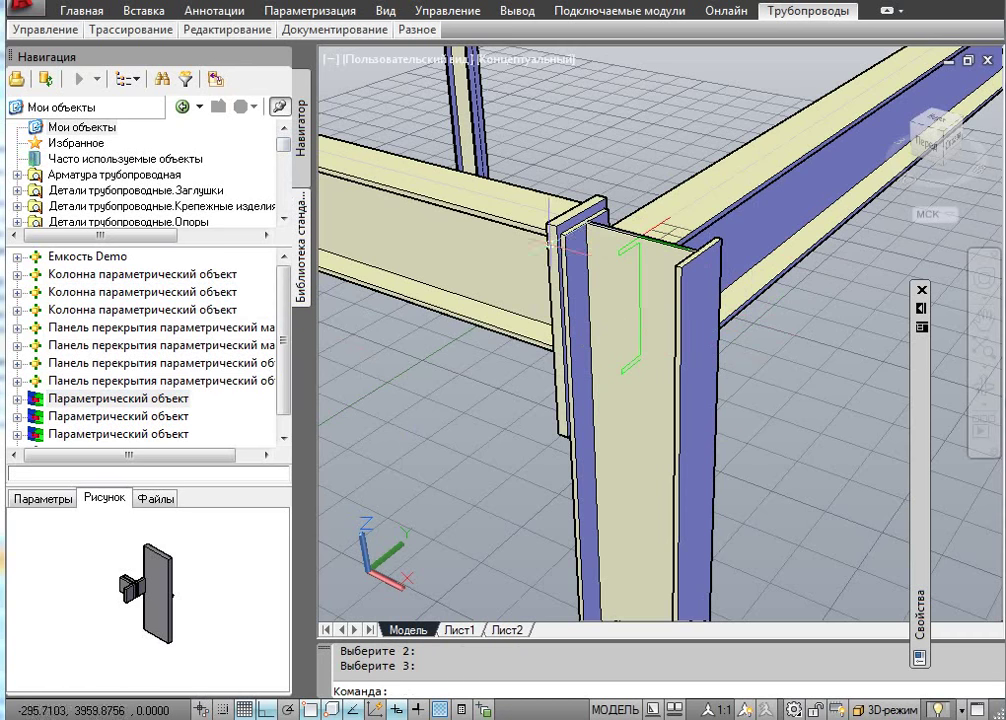
# Examine the plates and stiffener of the inserted joint from the opposite side of the frame
pyautogui.click(984, 390)
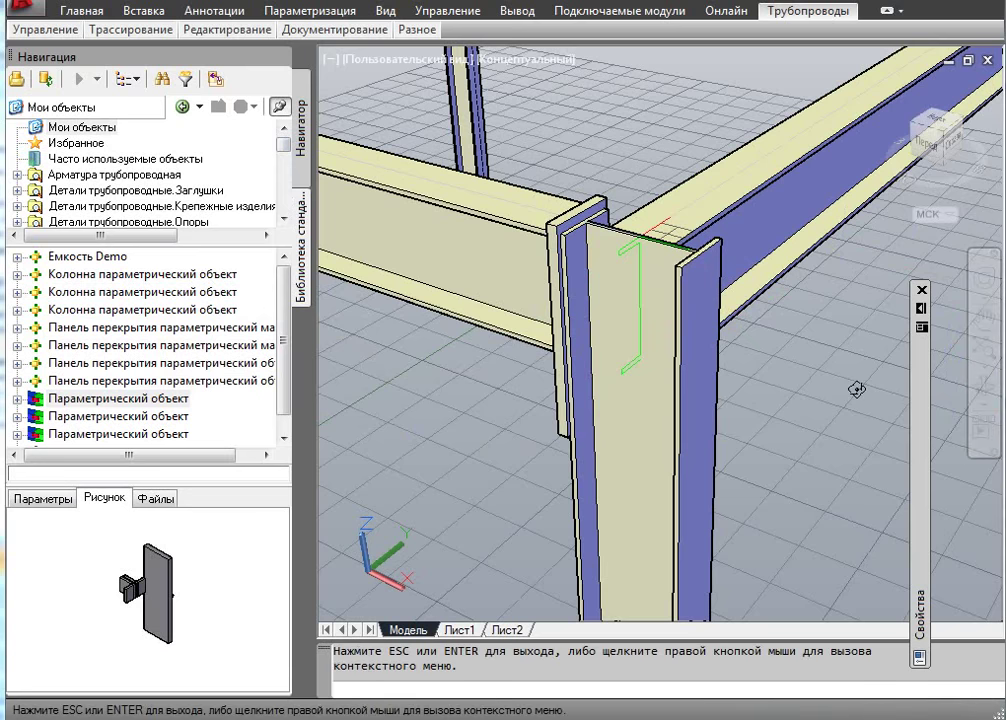
pyautogui.moveTo(624, 381); pyautogui.dragTo(909, 373)
pyautogui.moveTo(768, 366); pyautogui.dragTo(677, 339)
pyautogui.moveTo(778, 394); pyautogui.dragTo(667, 359)
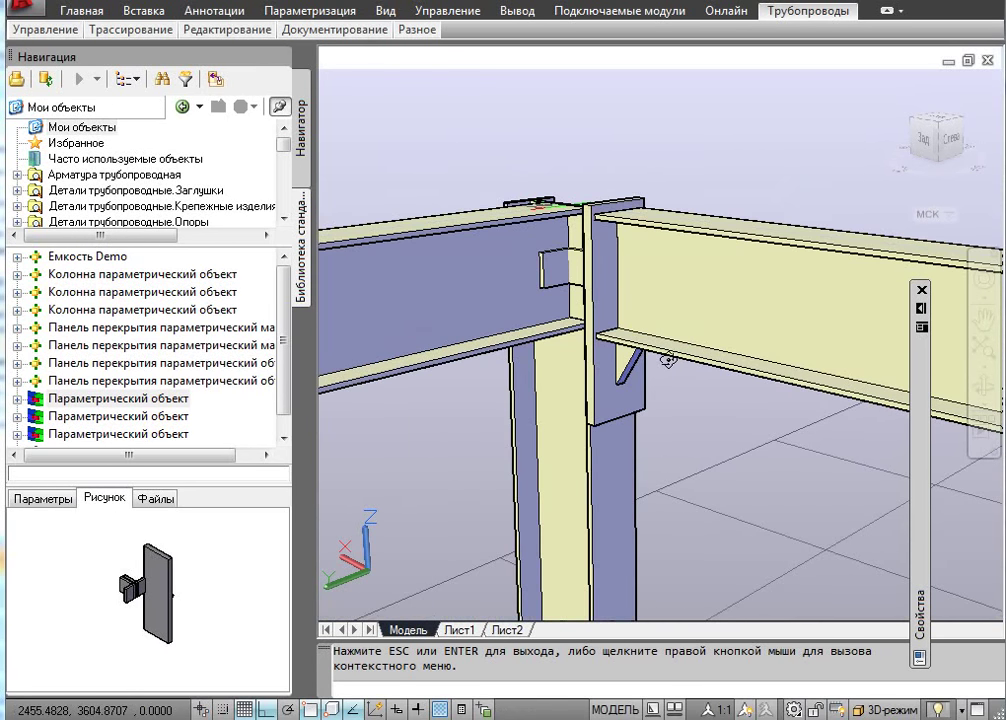
pyautogui.press('Escape')
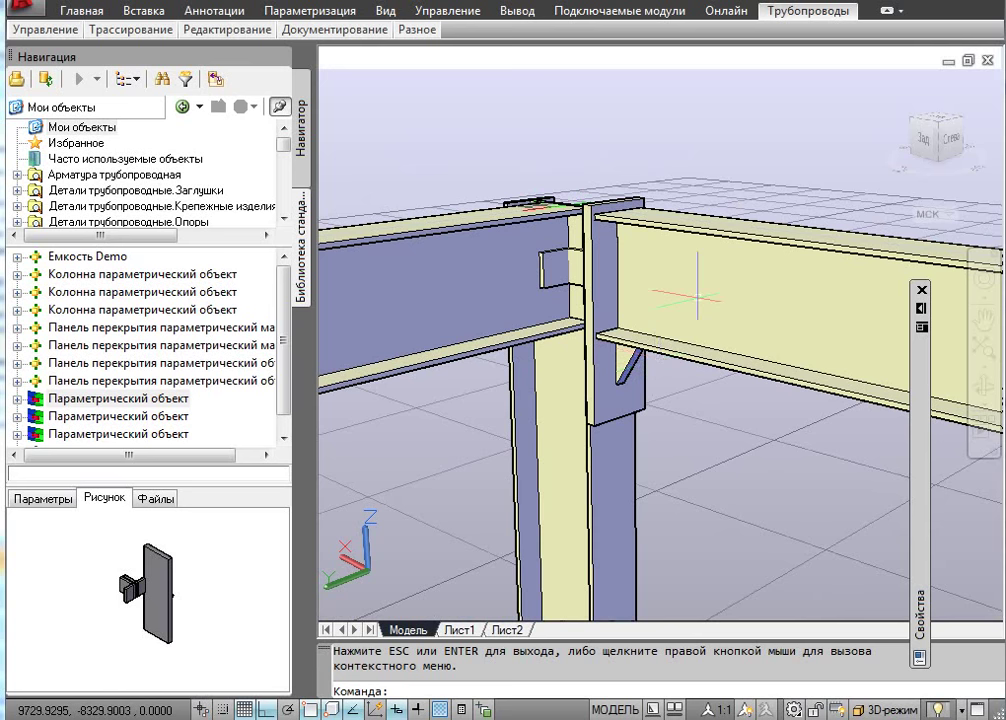
pyautogui.press('Escape')
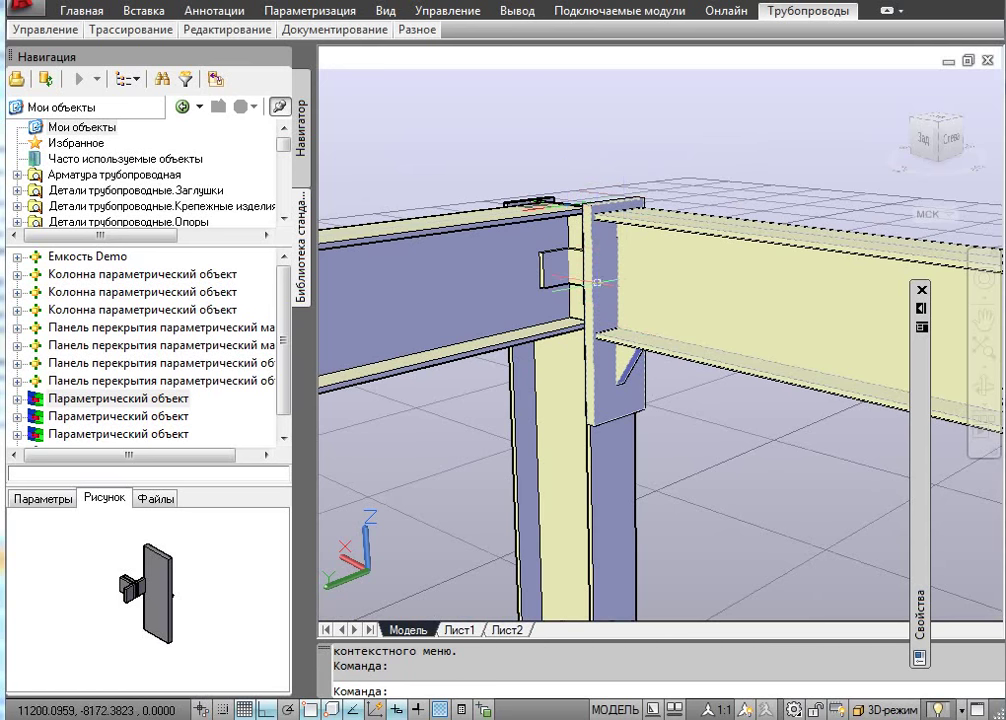
pyautogui.press('Escape')
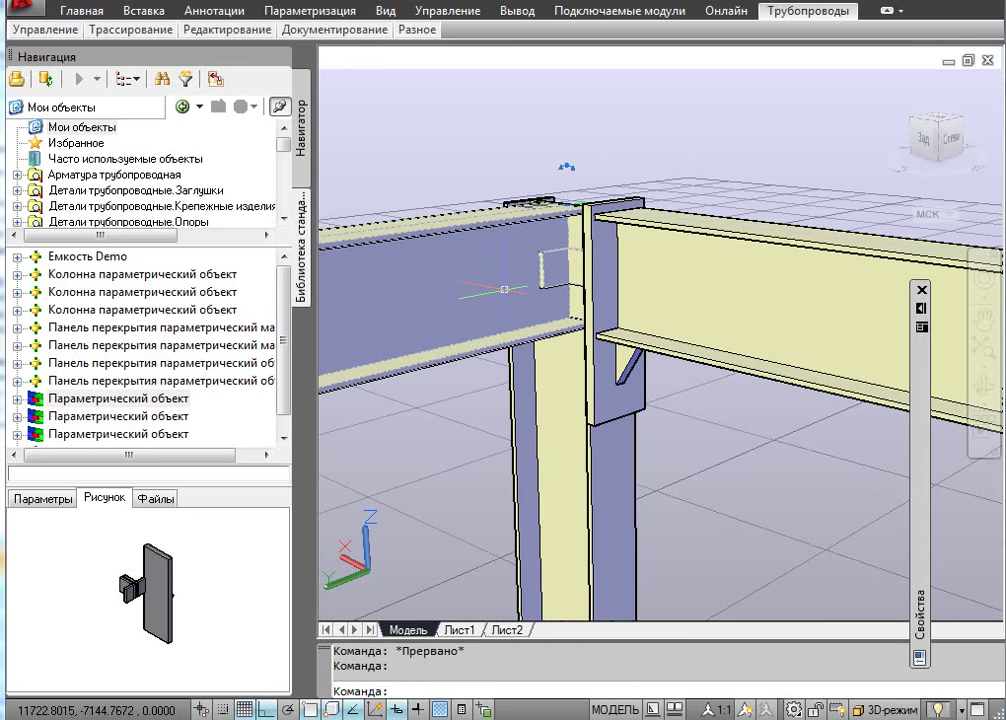
# Insert the same joint at the corner on the Y axis, picking its column, the X beam and the Y beam
pyautogui.scroll(-8, 690, 505)
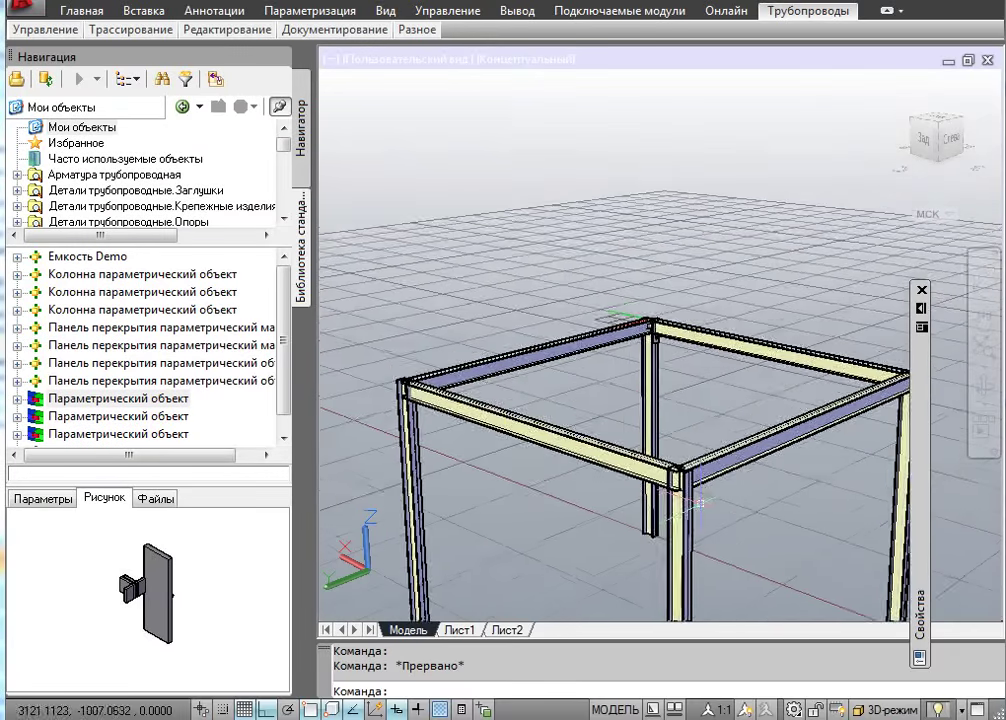
pyautogui.scroll(6, 696, 476)
pyautogui.scroll(-3, 668, 285)
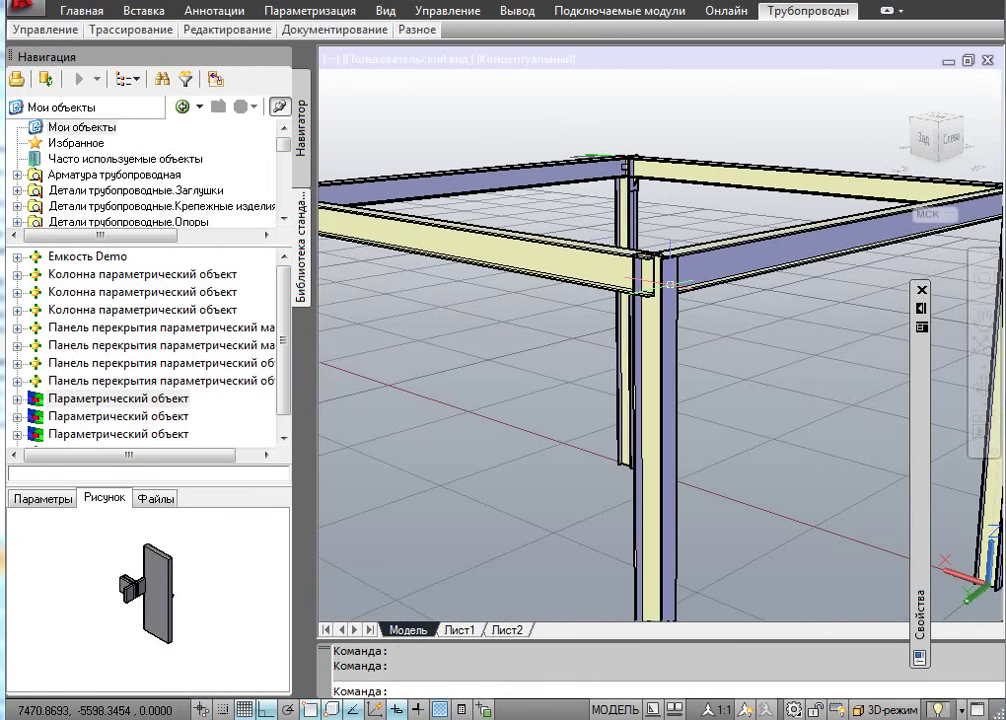
pyautogui.scroll(4, 671, 284)
pyautogui.scroll(-3, 647, 217)
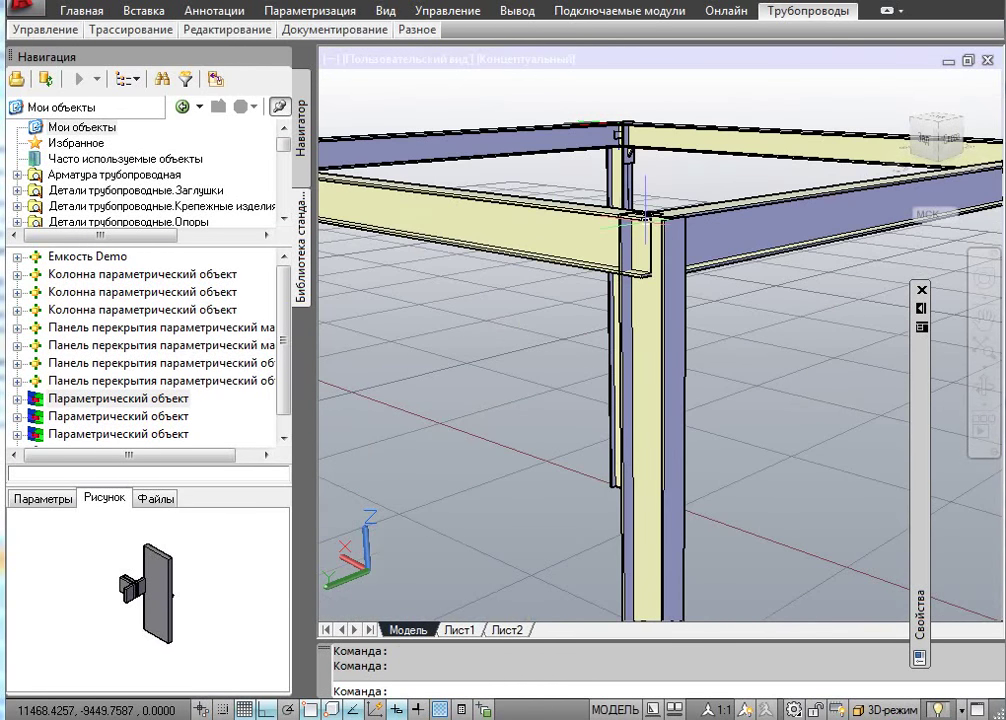
pyautogui.keyDown('shift'); pyautogui.moveTo(645, 215); pyautogui.dragTo(578, 146, button='middle'); pyautogui.keyUp('shift')
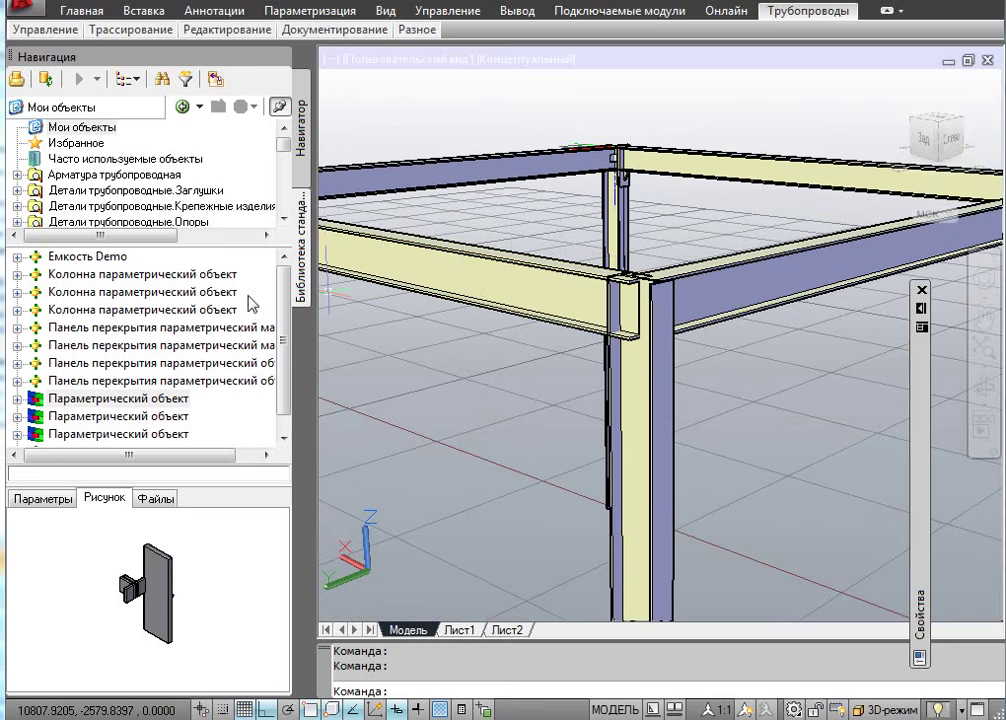
pyautogui.moveTo(126, 408); pyautogui.dragTo(572, 368)
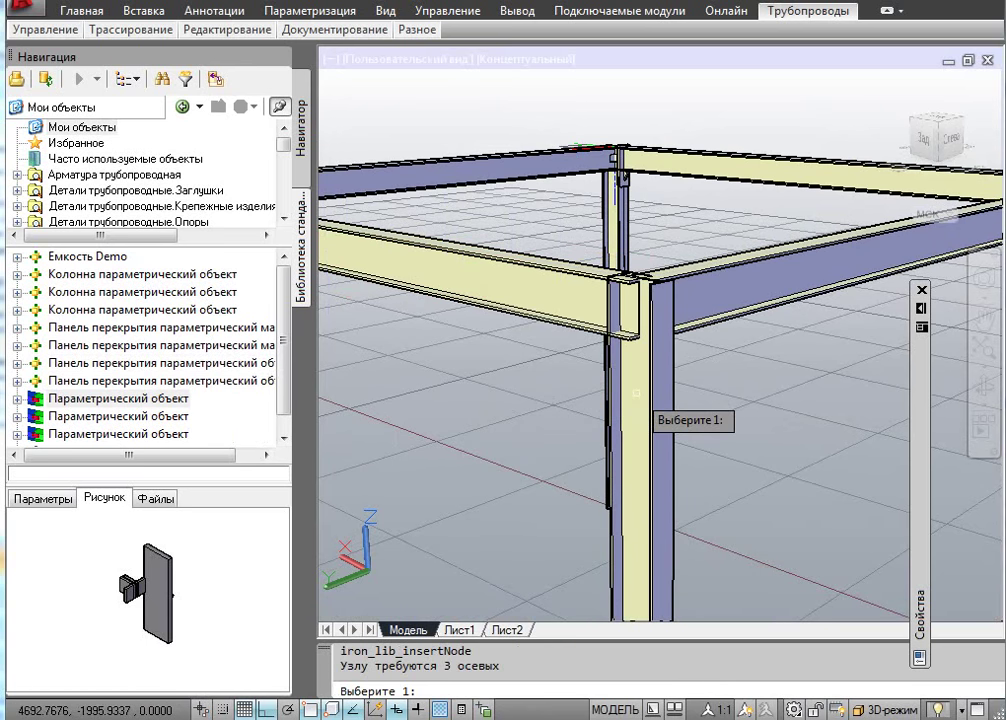
pyautogui.click(632, 392)
pyautogui.click(586, 292)
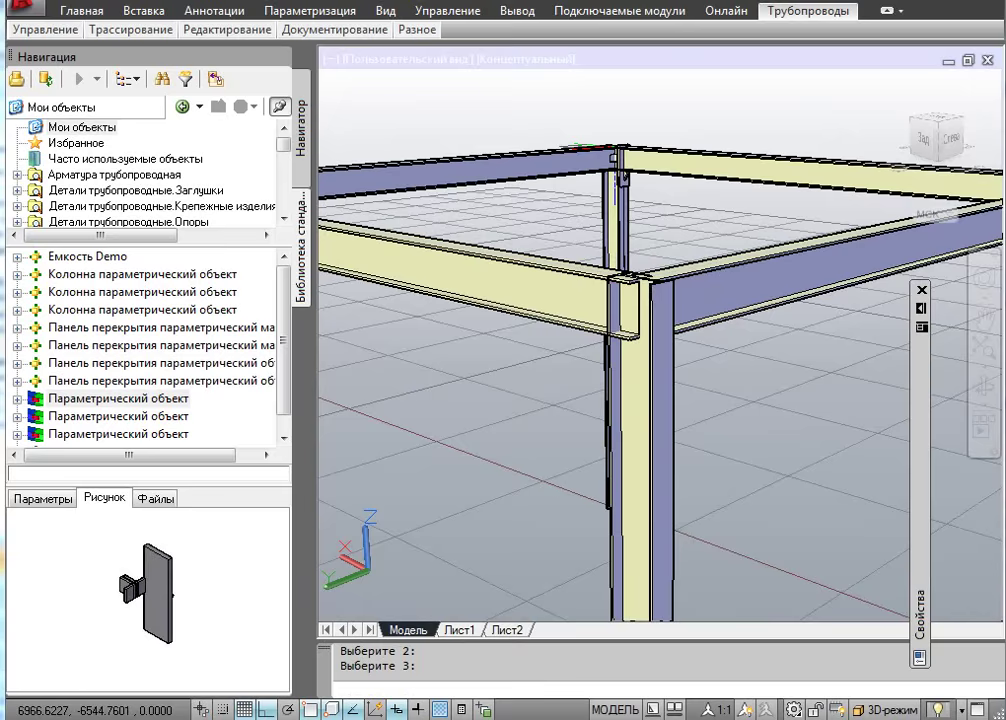
pyautogui.click(680, 358)
# Repeat the joint insertion at the origin corner, picking its column, the X beam and the Y beam
pyautogui.scroll(-5, 608, 366)
pyautogui.scroll(6, 713, 294)
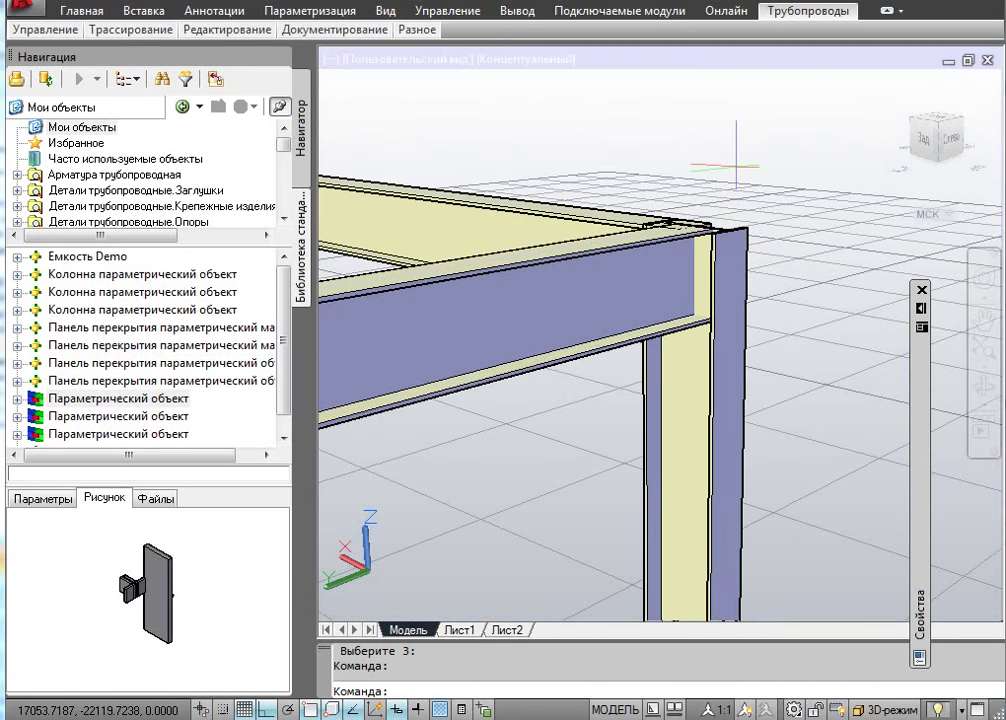
pyautogui.press('Return')
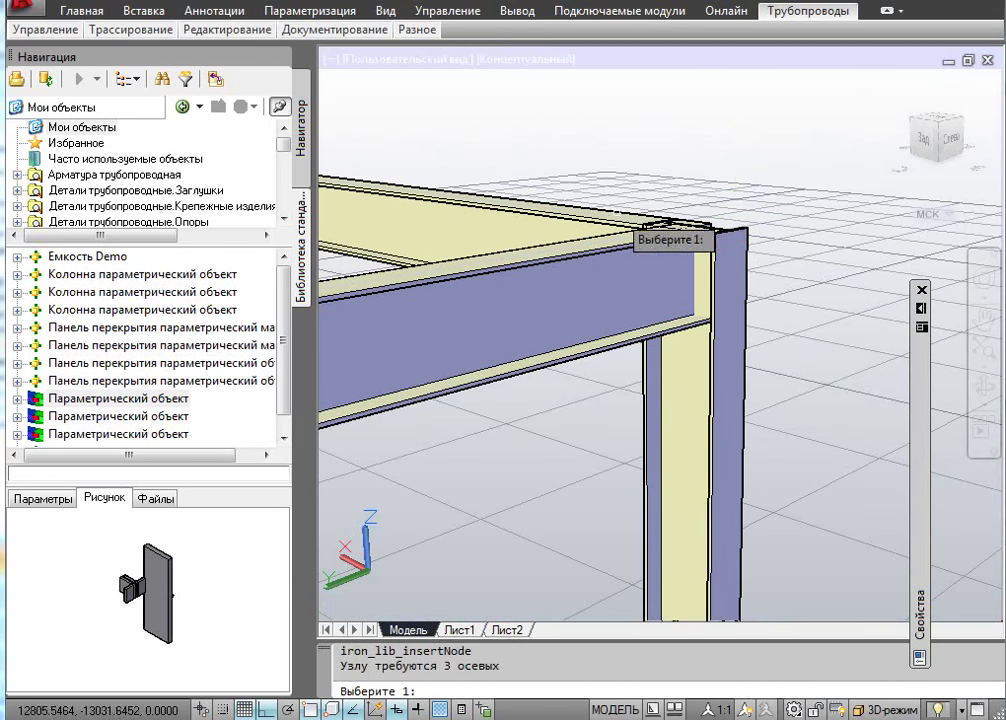
pyautogui.click(678, 405)
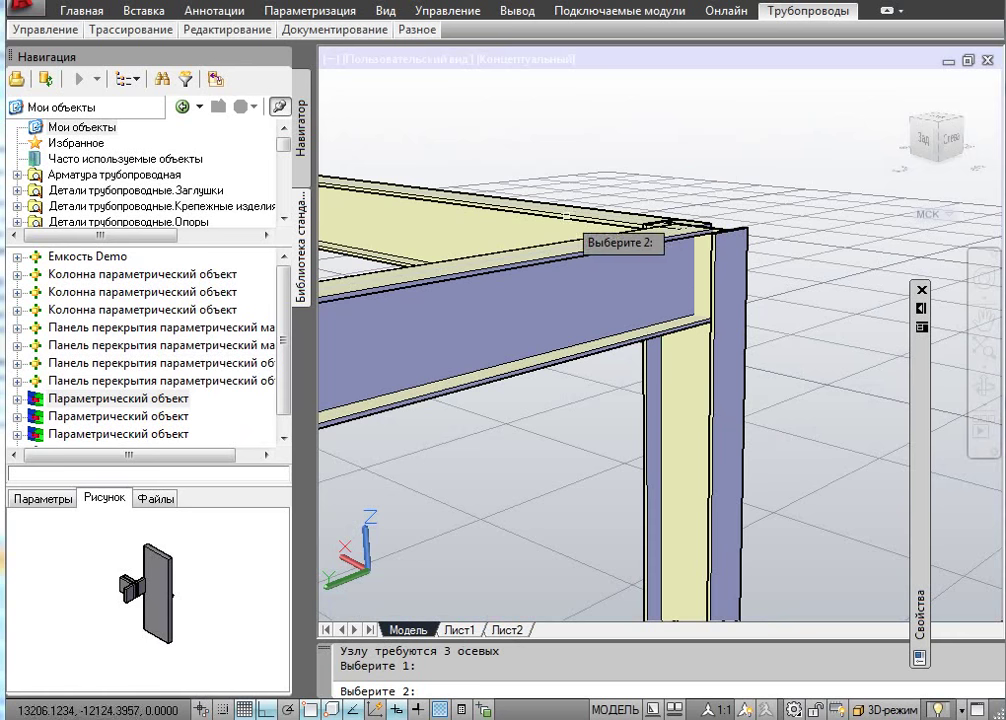
pyautogui.click(569, 217)
pyautogui.click(580, 312)
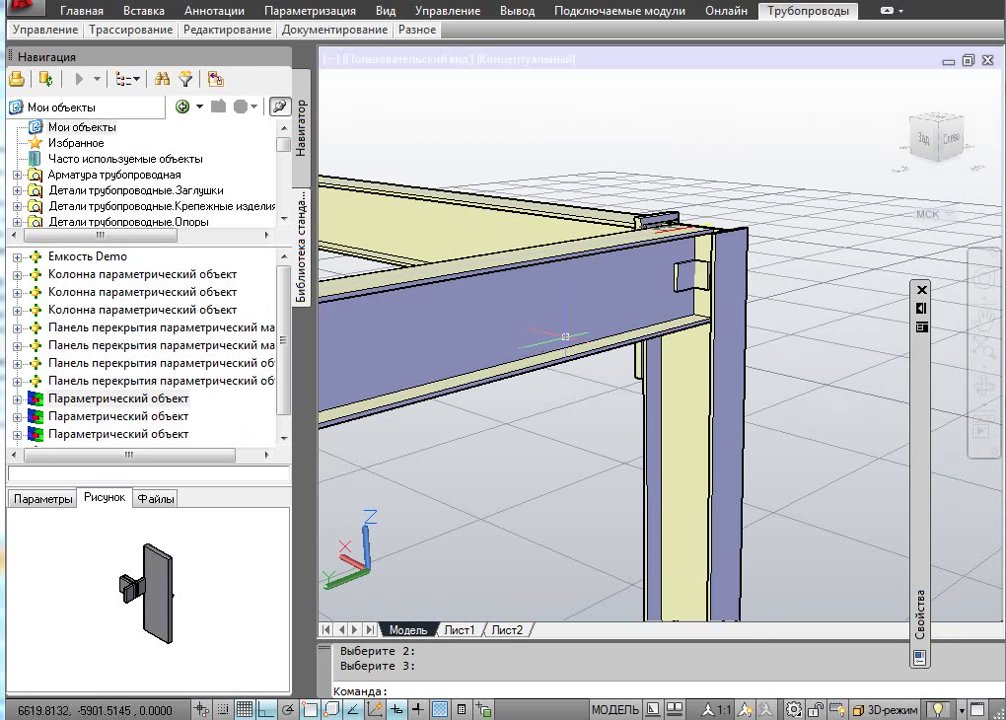
# Insert the joint at the last open corner, opposite the origin, picking its column, the X beam and the Y beam
pyautogui.scroll(-6, 569, 331)
pyautogui.scroll(8, 441, 340)
pyautogui.keyDown('shift'); pyautogui.moveTo(598, 400); pyautogui.dragTo(578, 372, button='middle'); pyautogui.keyUp('shift')
pyautogui.press('Return')
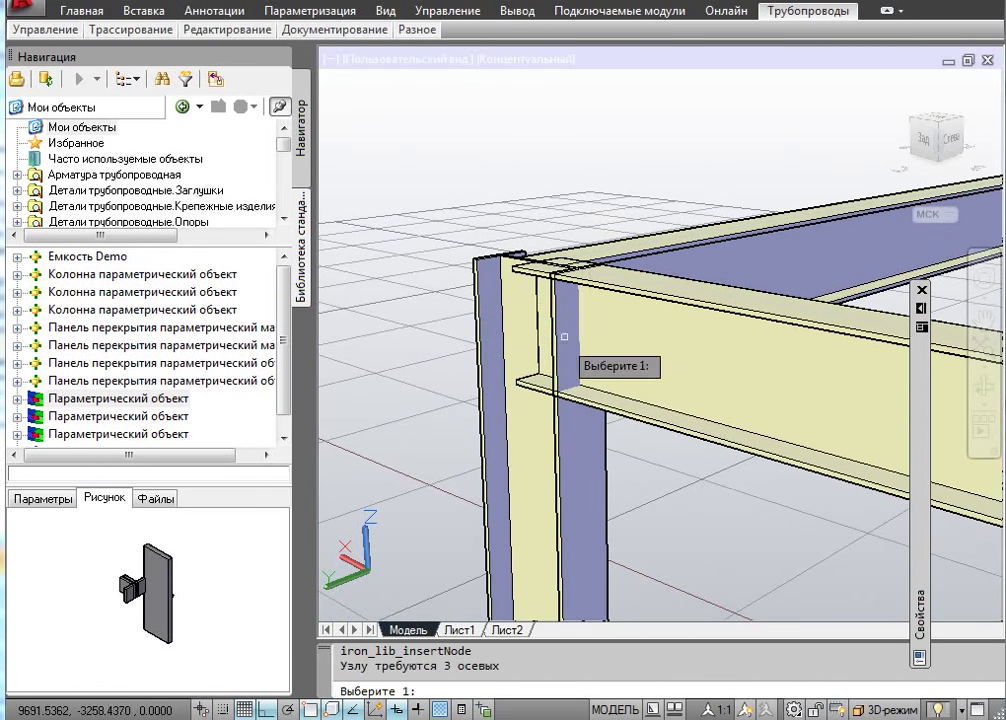
pyautogui.click(556, 452)
pyautogui.click(635, 337)
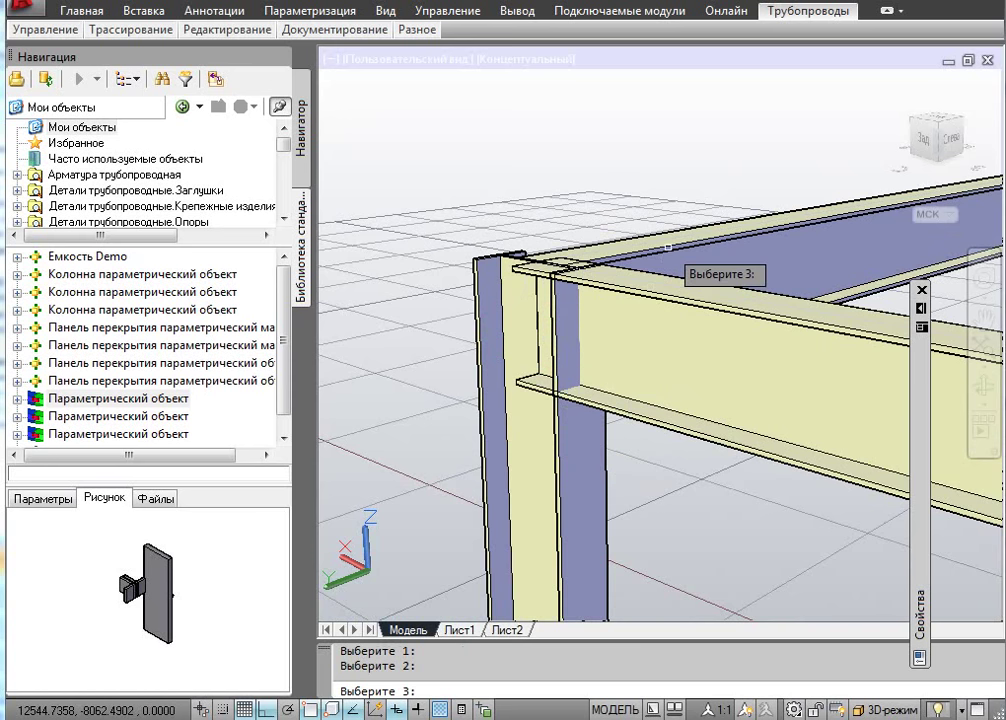
pyautogui.click(652, 258)
pyautogui.moveTo(607, 438); pyautogui.dragTo(627, 440, button='middle')
pyautogui.press('Escape')
# Insert the second library Параметрический объект, the base plate with two stiffeners, on the column opposite the origin and on the Y-axis column
pyautogui.scroll(-10, 600, 400)
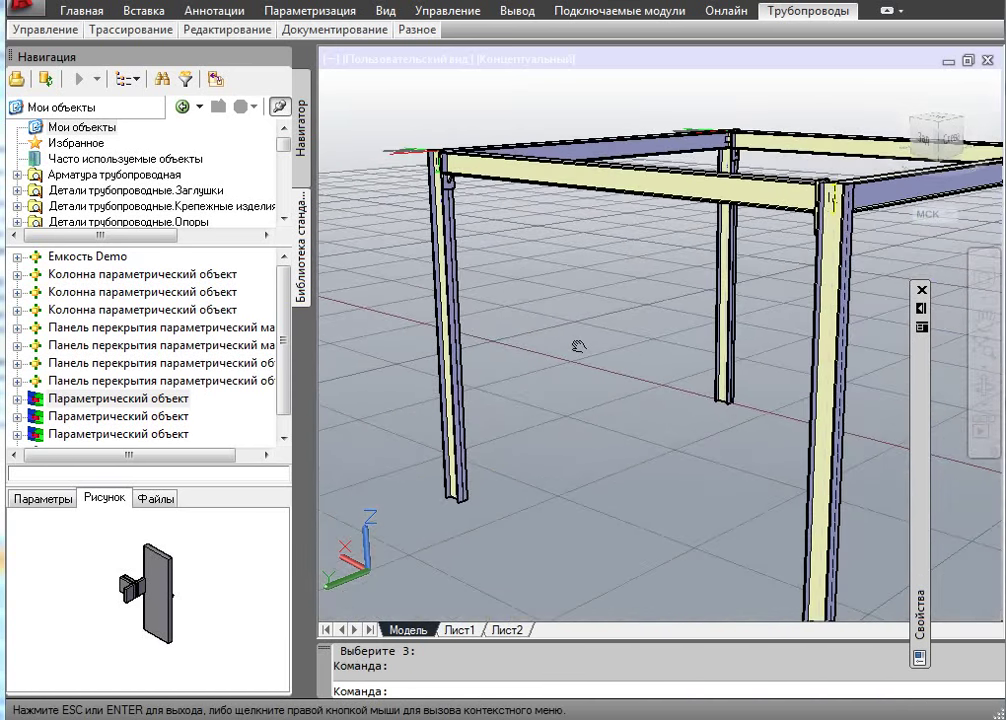
pyautogui.scroll(-2, 568, 323)
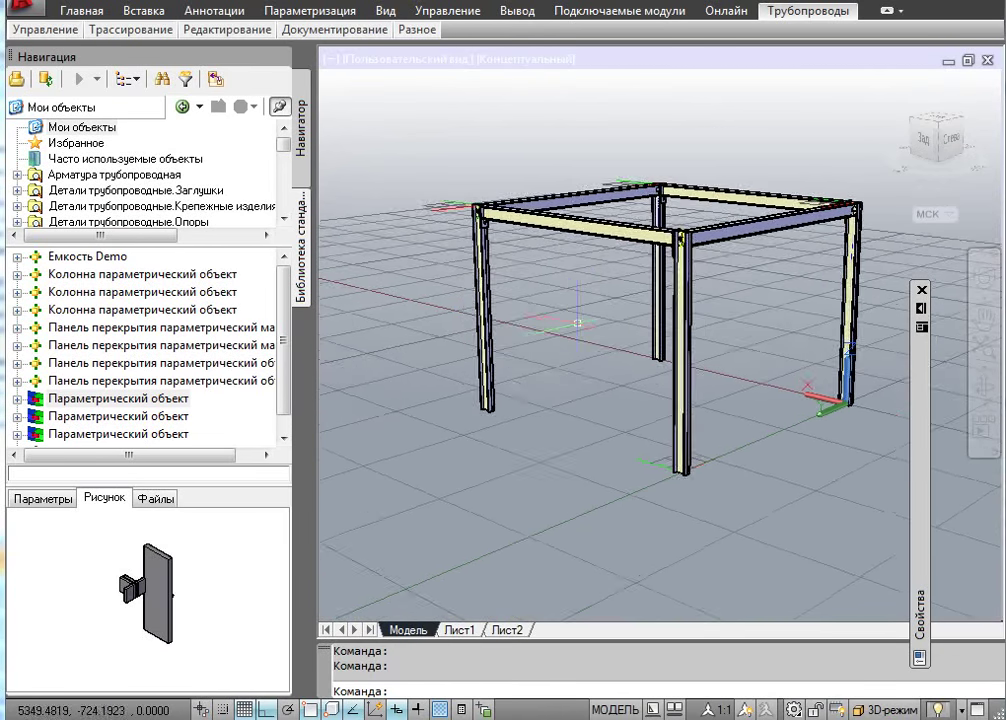
pyautogui.moveTo(577, 323); pyautogui.dragTo(546, 337, button='middle')
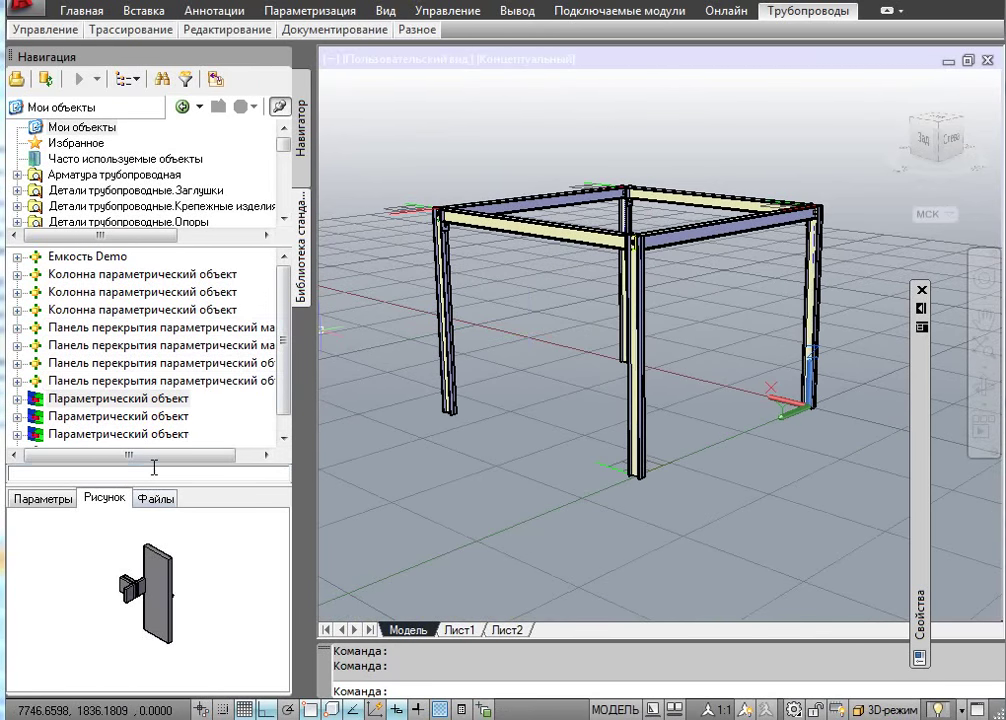
pyautogui.click(143, 416)
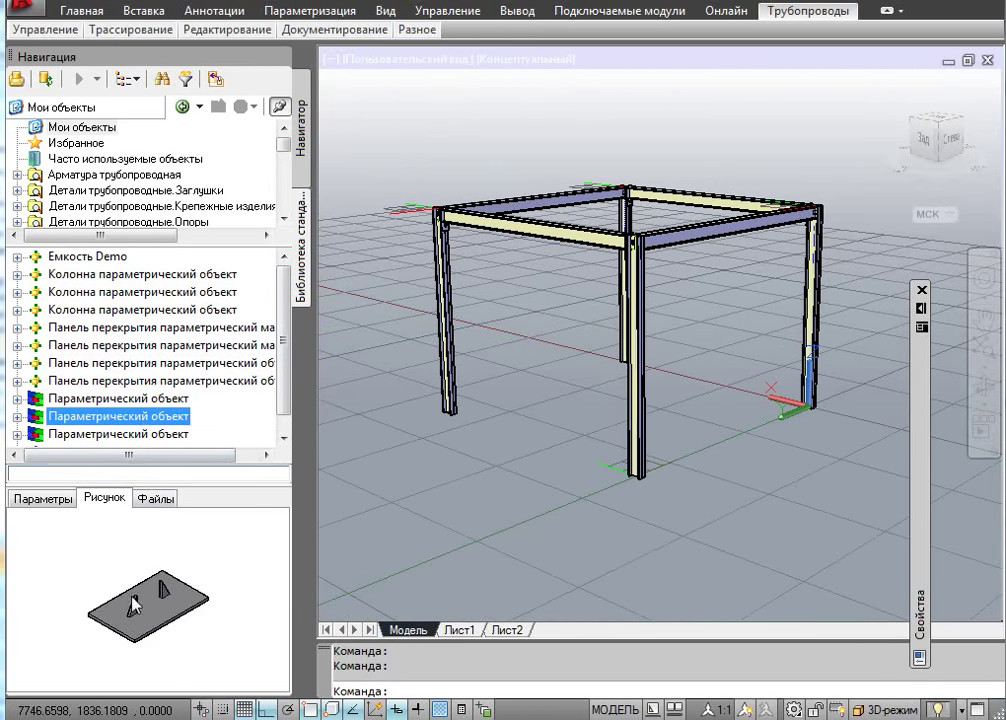
pyautogui.doubleClick(127, 420)
pyautogui.click(446, 410)
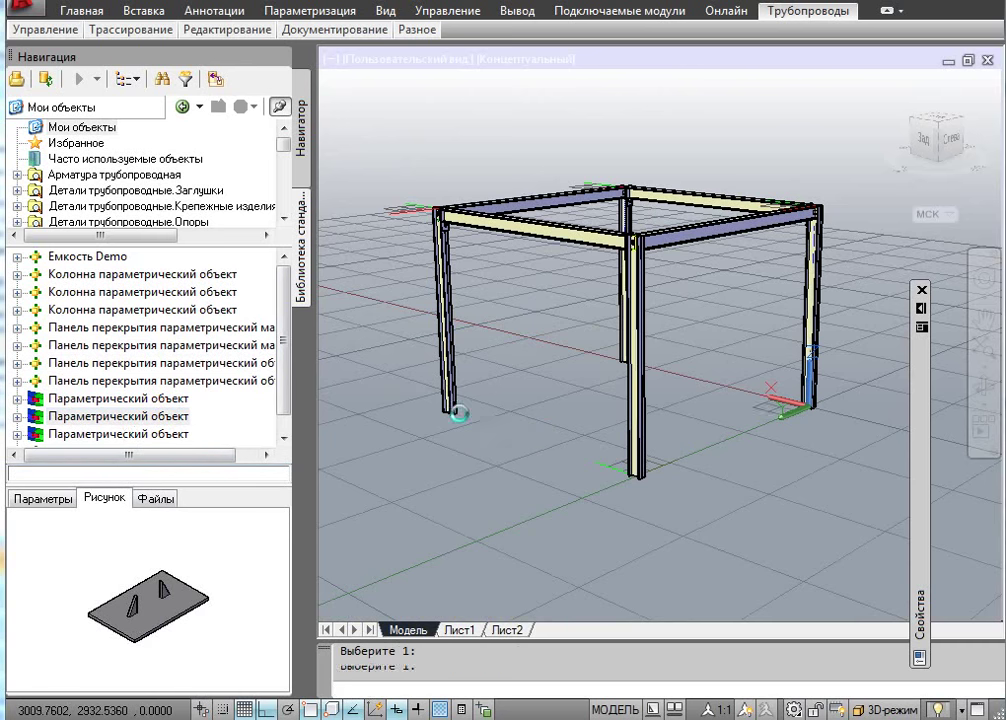
pyautogui.click(632, 490)
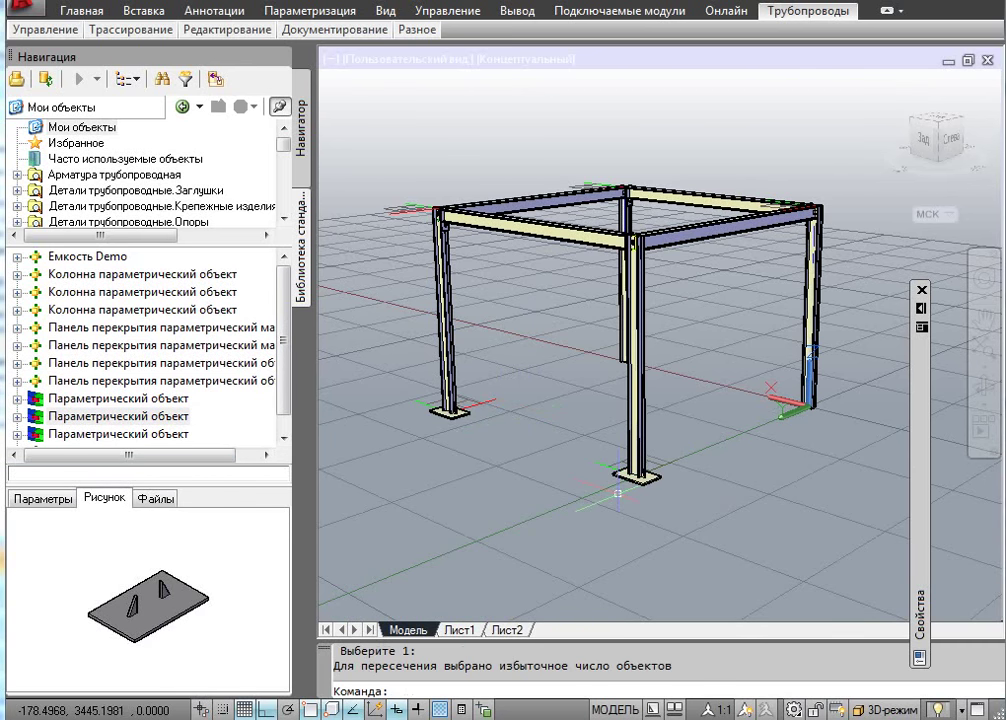
# Repeat the base plate insertion on the bottom of the X-axis column and of the origin column
pyautogui.press('Return')
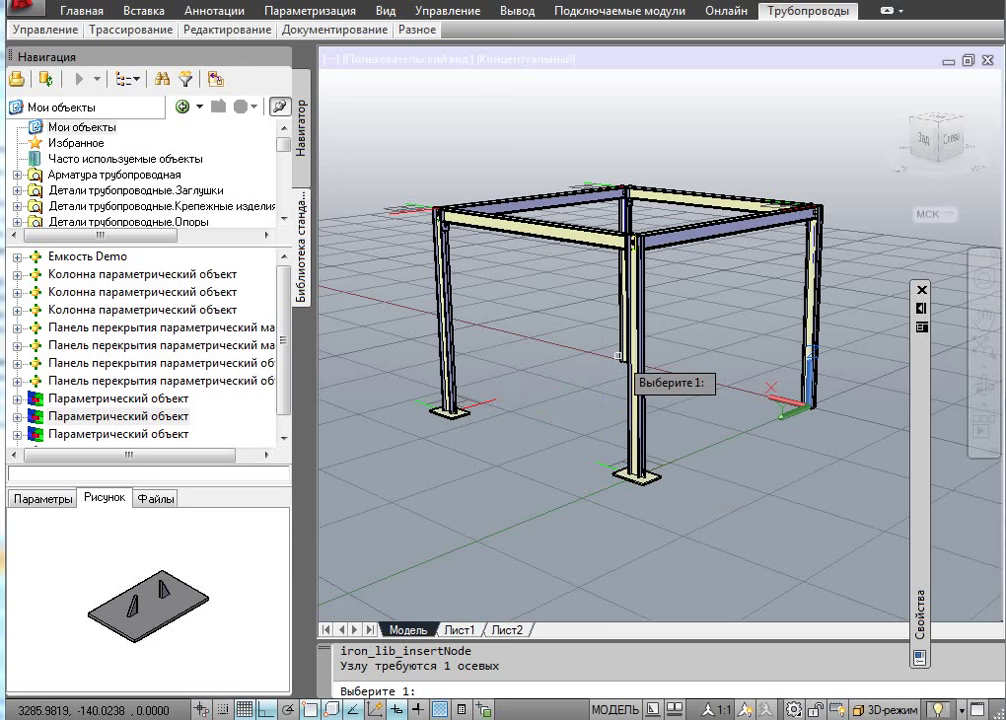
pyautogui.click(619, 355)
pyautogui.scroll(5, 857, 423)
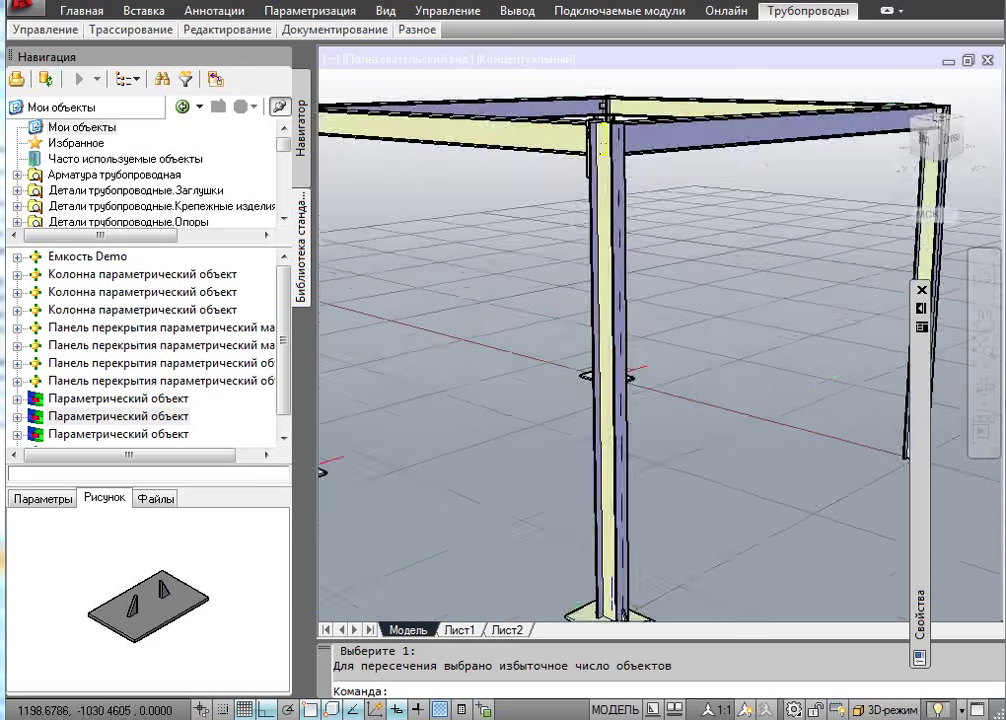
pyautogui.scroll(-2, 790, 415)
pyautogui.press('Return')
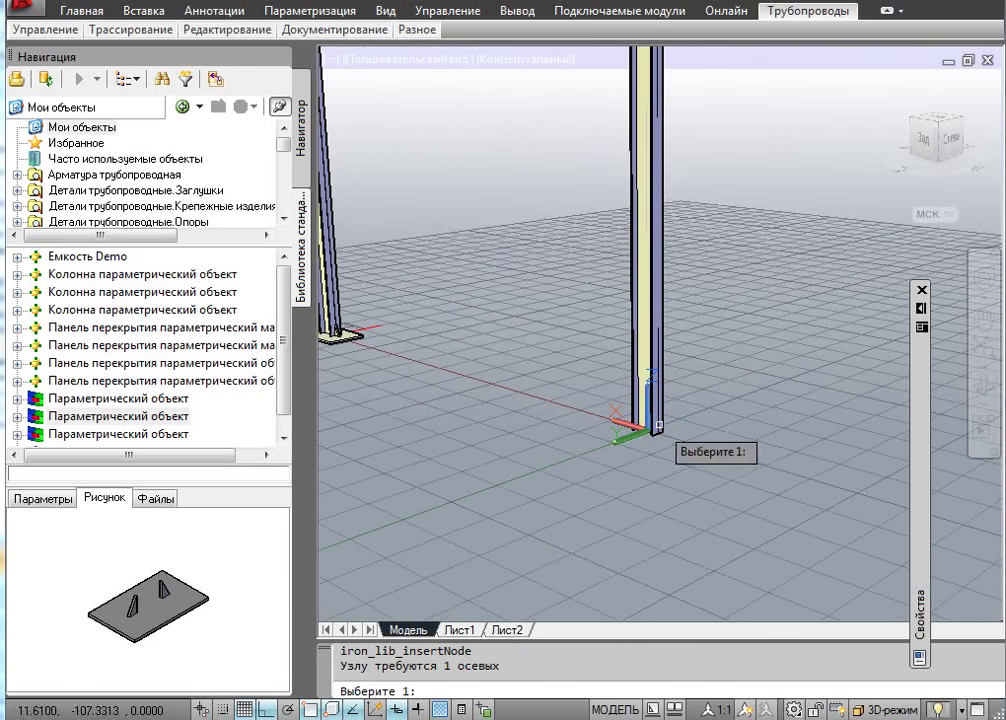
pyautogui.click(660, 428)
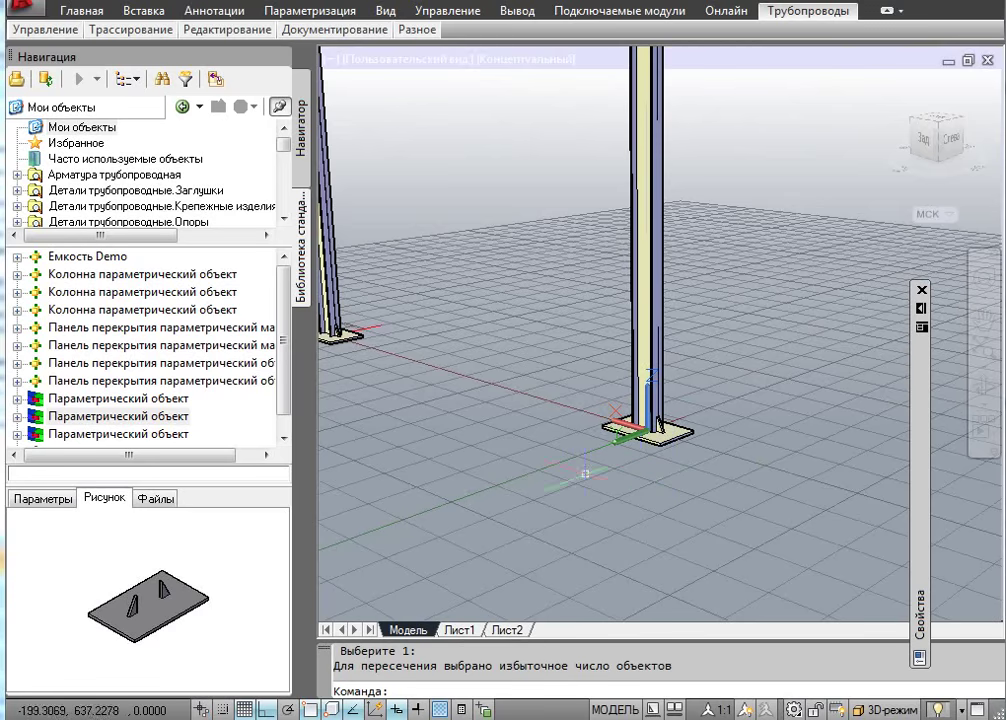
# Examine the Y-axis column with its base plate and the whole frame, leaving nothing selected
pyautogui.scroll(-3, 676, 470)
pyautogui.keyDown('shift'); pyautogui.moveTo(676, 470); pyautogui.dragTo(614, 400, button='middle'); pyautogui.keyUp('shift')
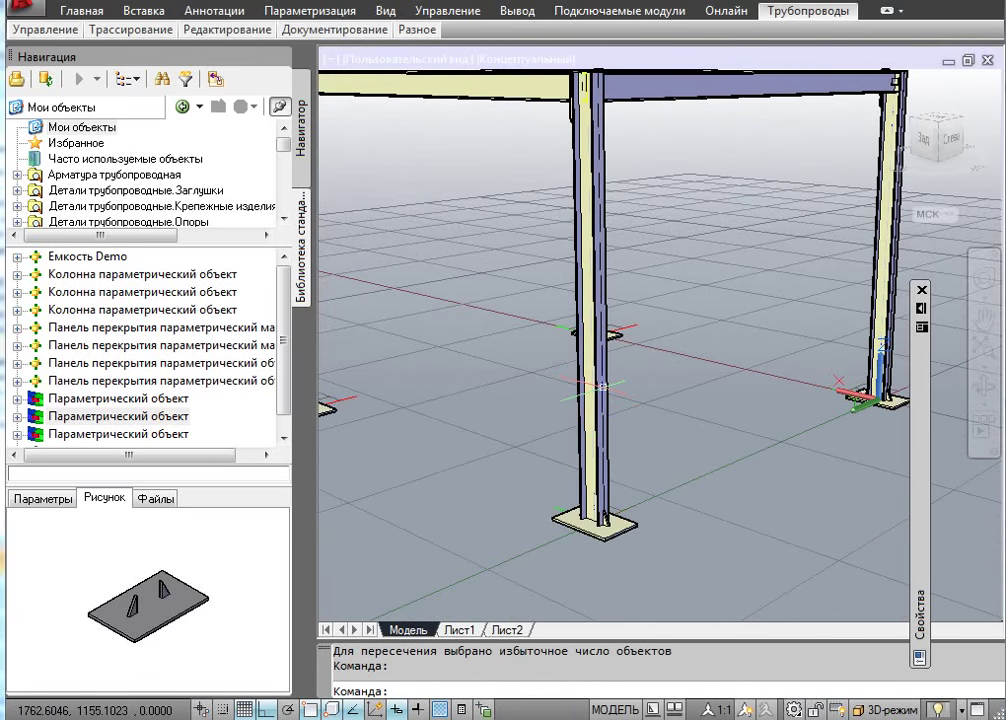
pyautogui.click(600, 388)
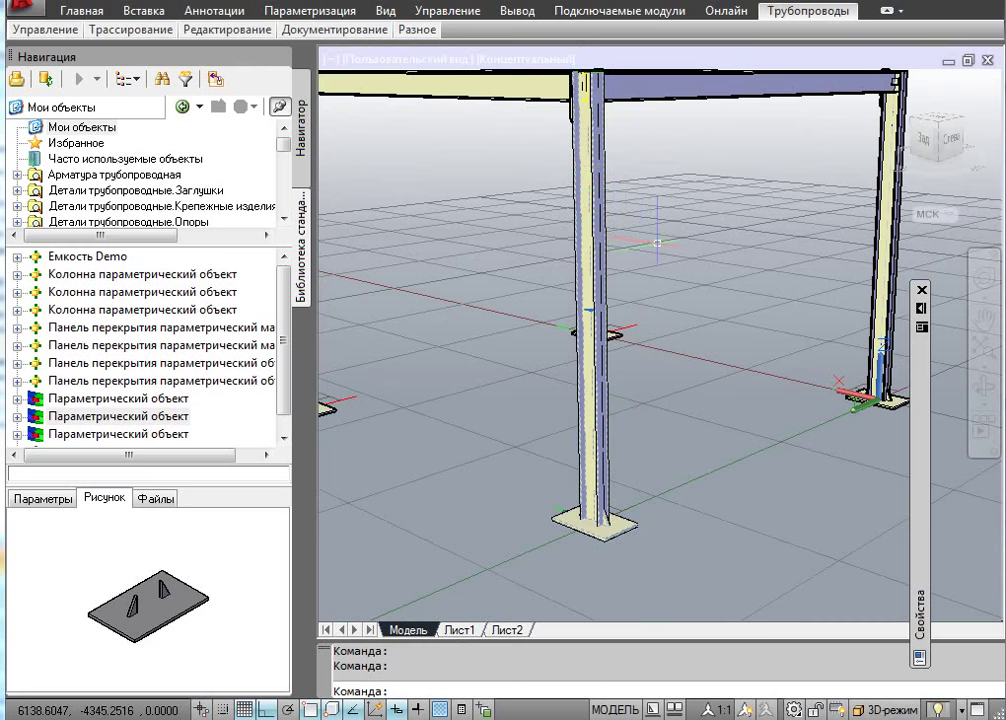
pyautogui.press('Escape')
pyautogui.scroll(-5, 659, 244)
pyautogui.moveTo(659, 244); pyautogui.dragTo(656, 292, button='middle')
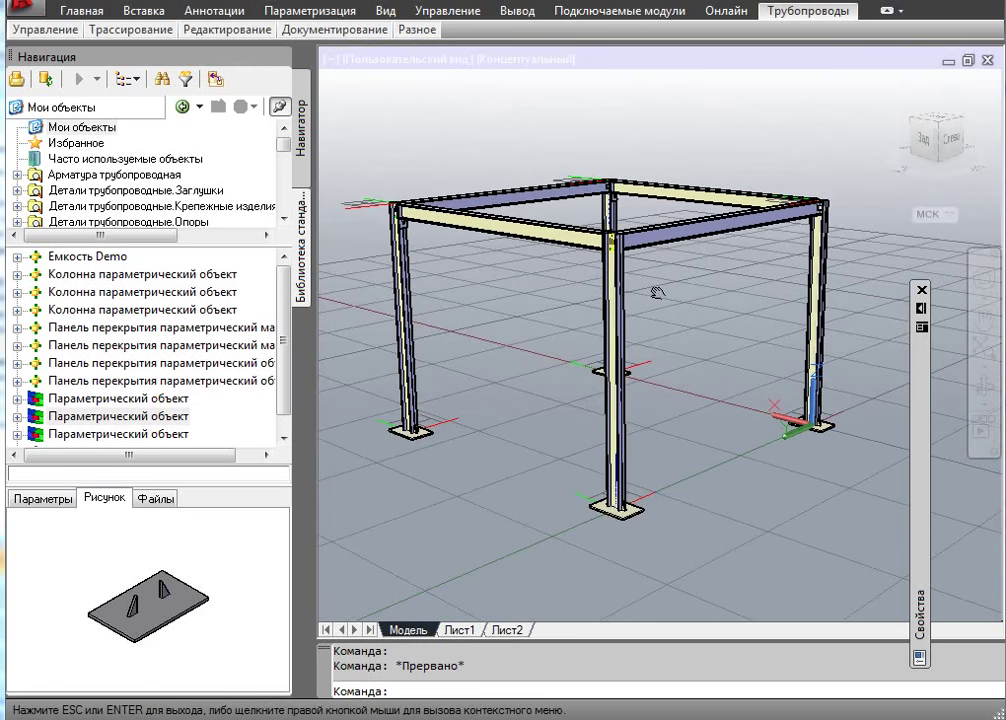
pyautogui.press('Escape')
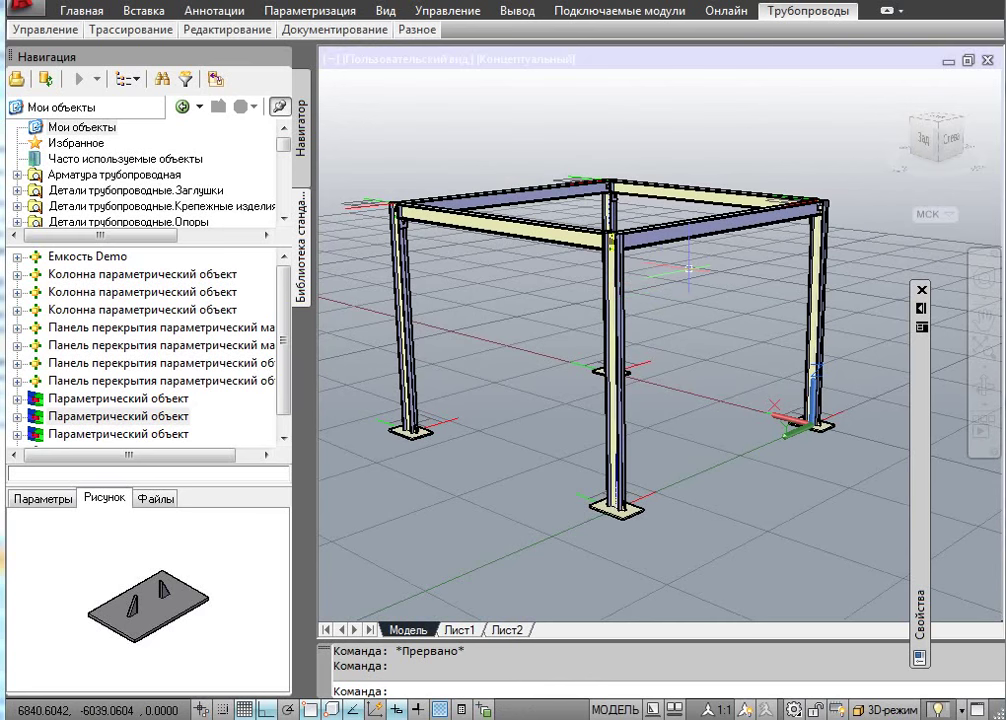